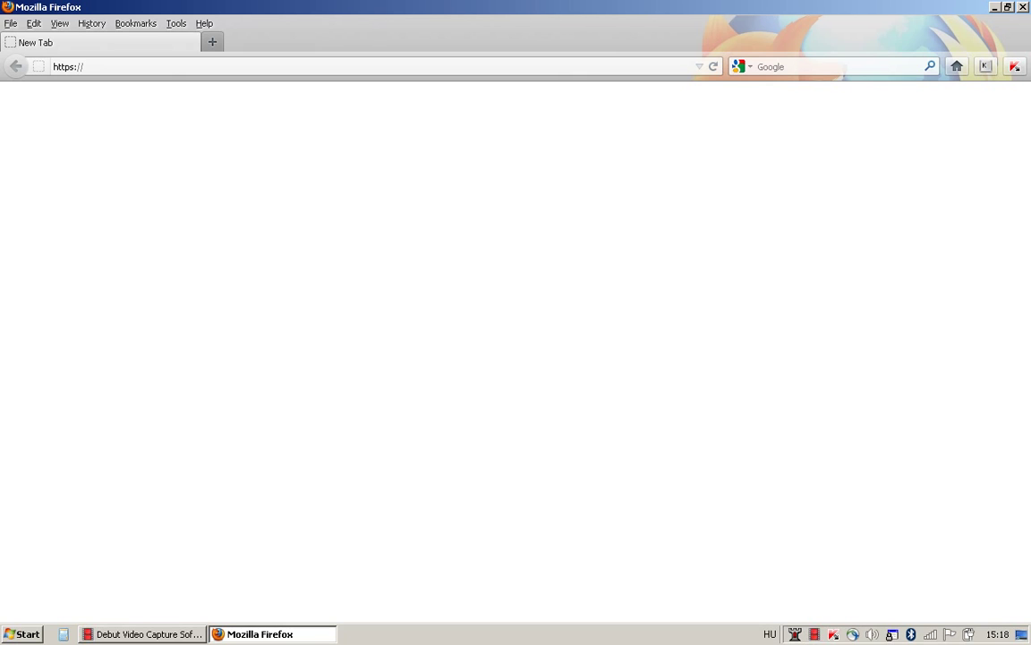
click(177, 65)
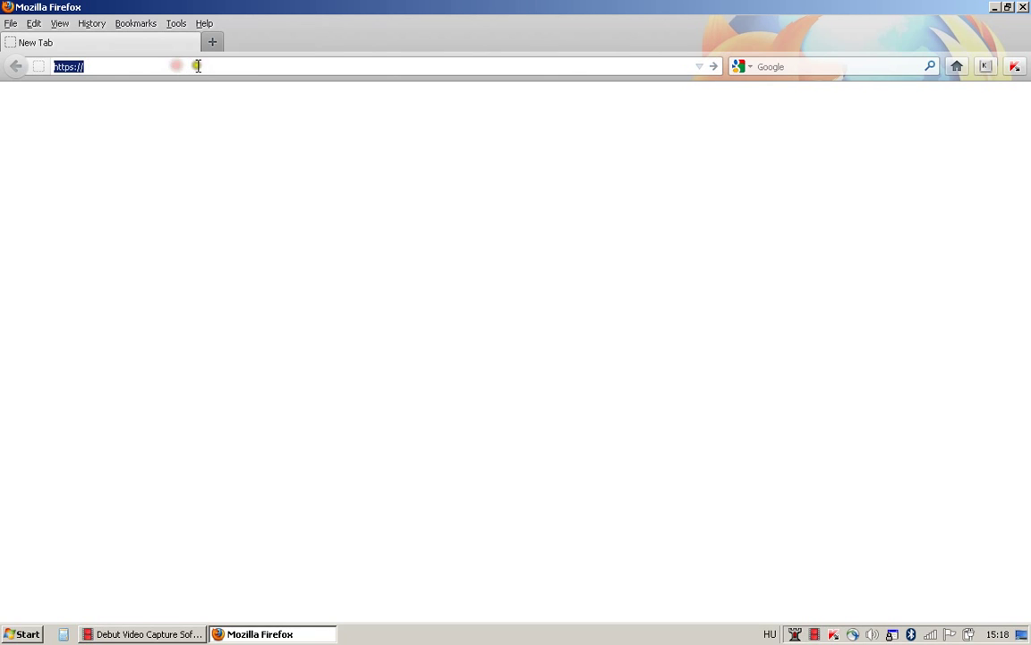
click(179, 65)
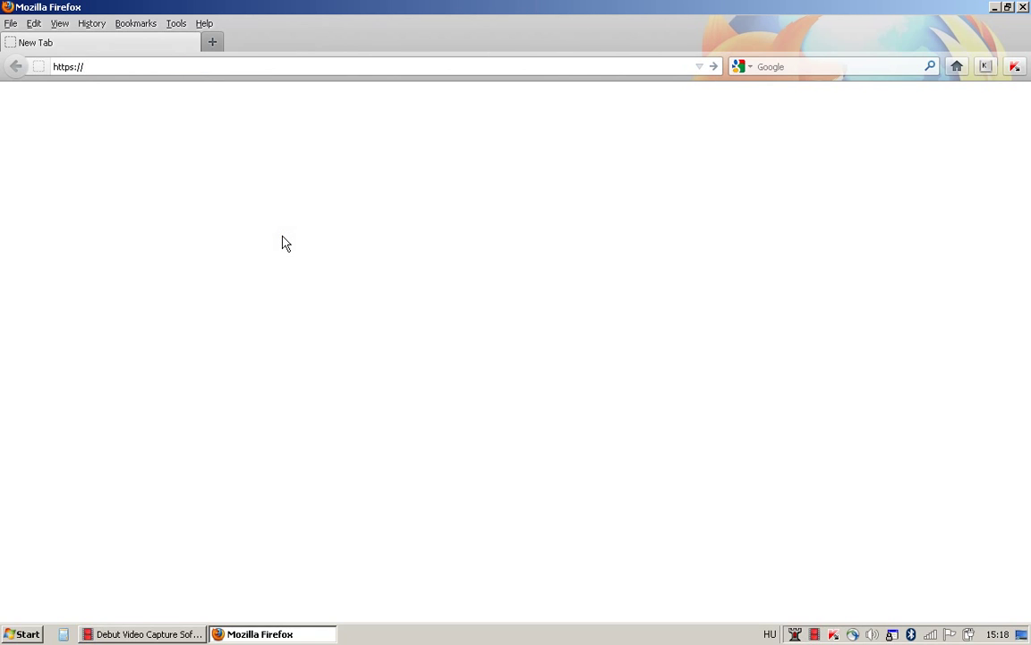
text(tc)
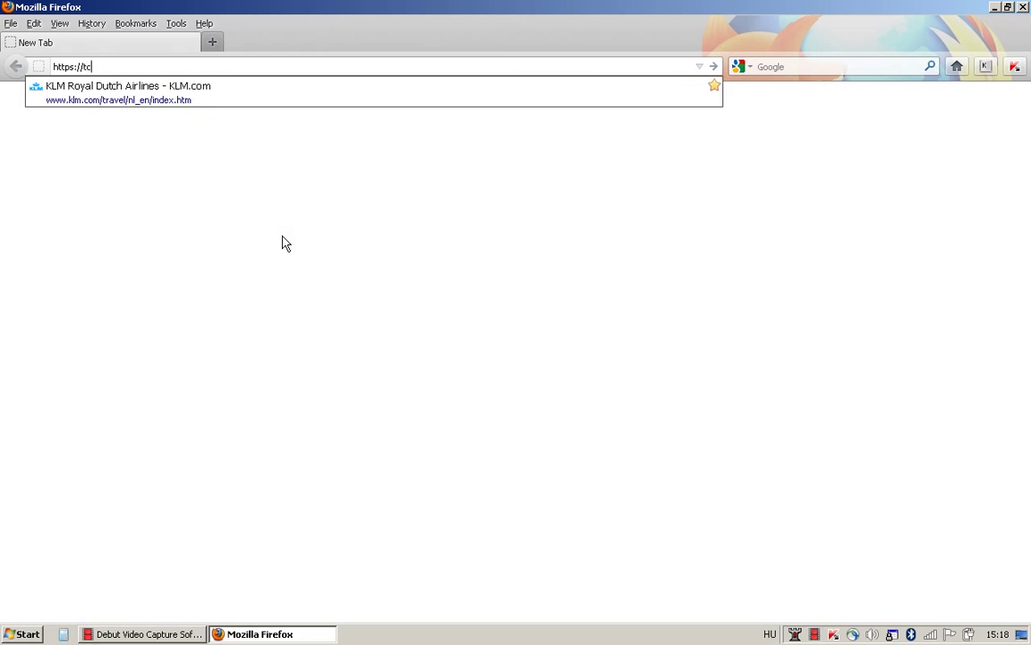
text(2.tere)
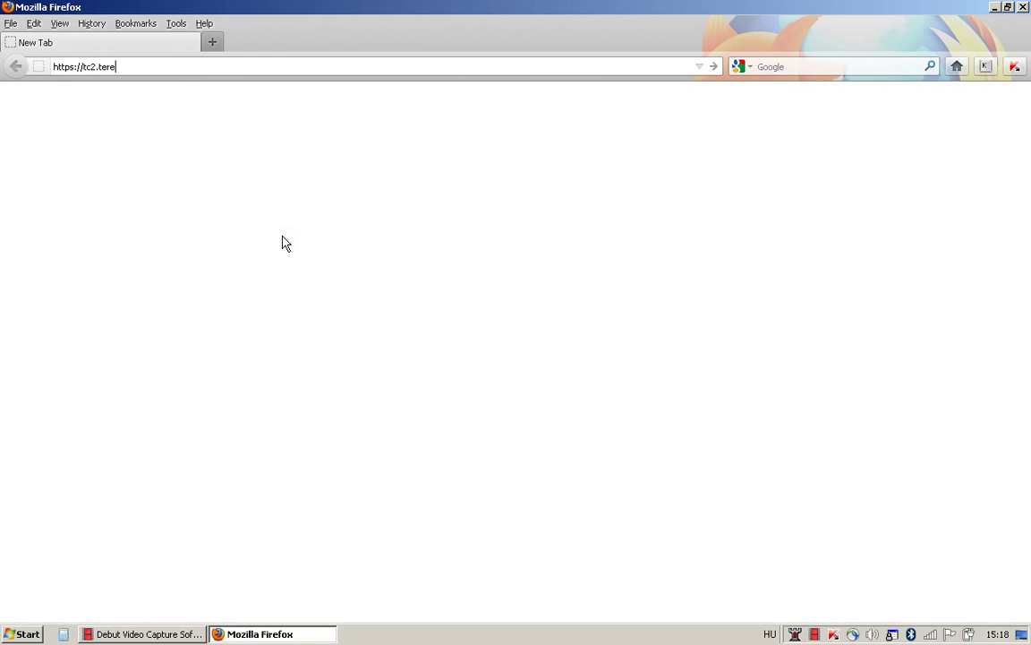
text(na.org)
key(Return)
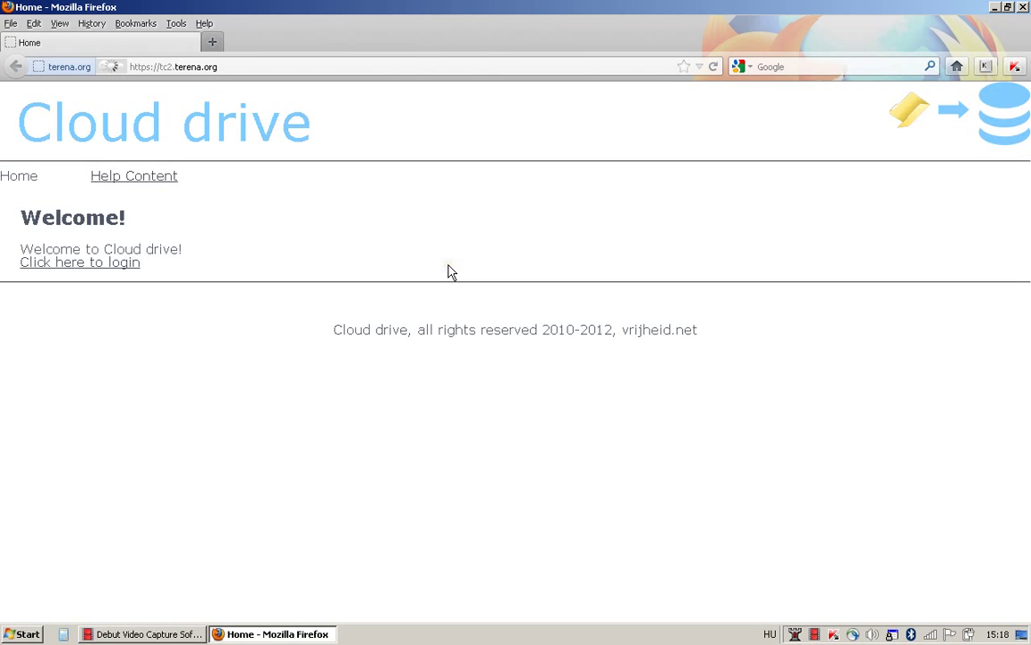
Go to the login page and choose Google from the guest identity providers.
click(106, 269)
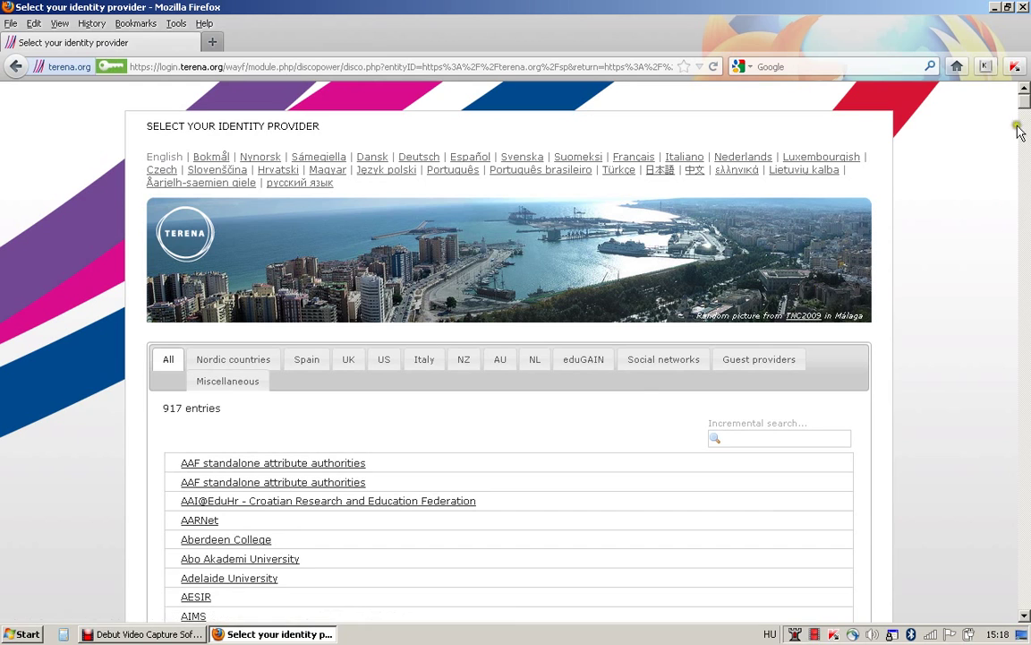
scroll(1023, 112, down, 4)
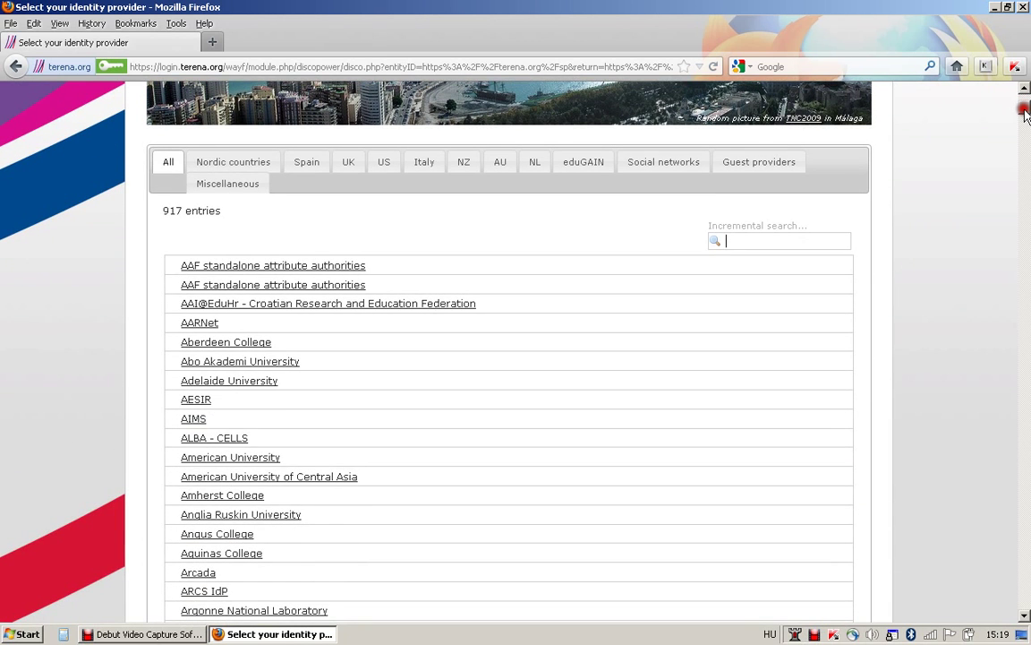
scroll(1025, 112, up, 4)
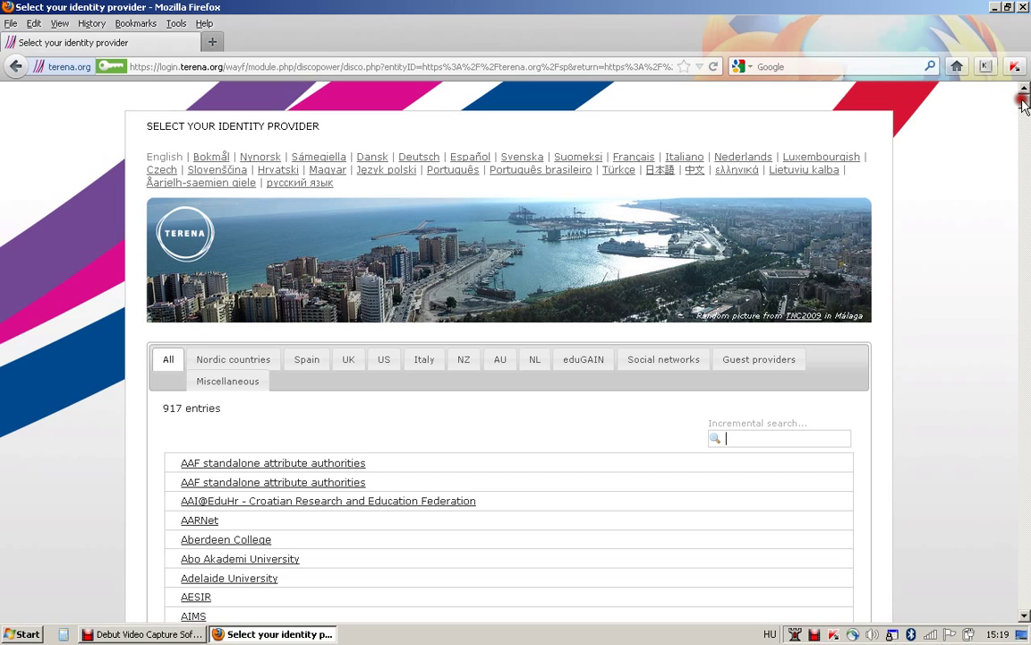
click(795, 361)
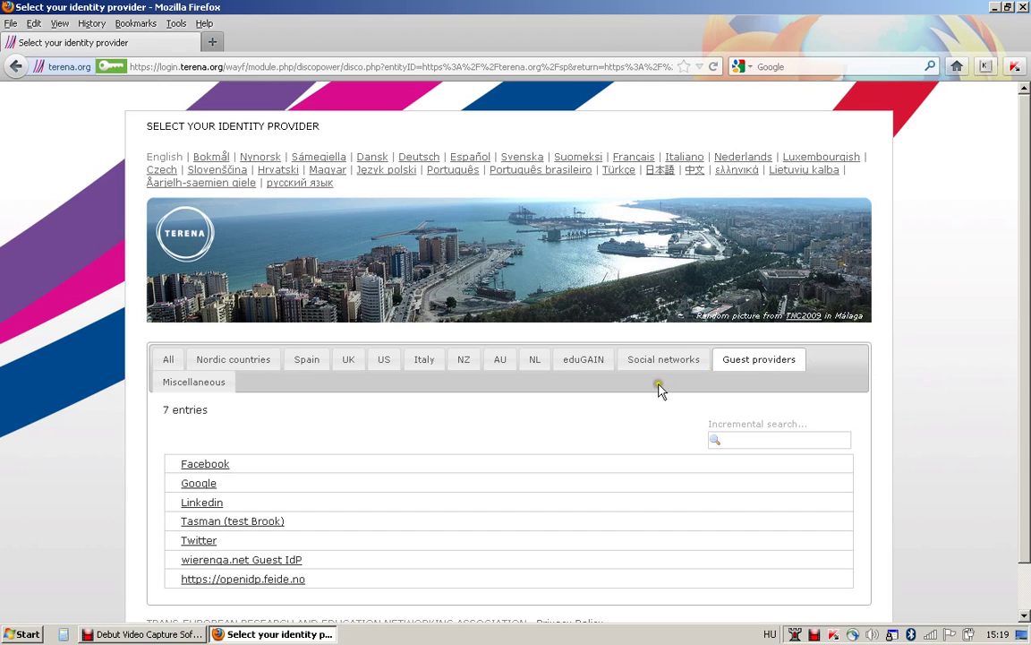
click(211, 491)
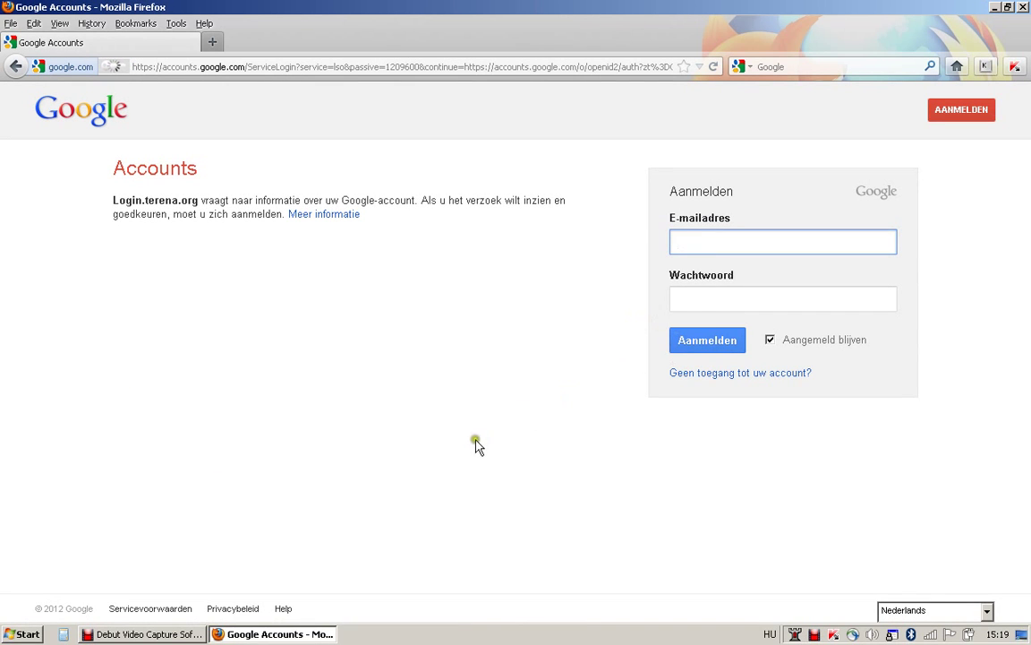
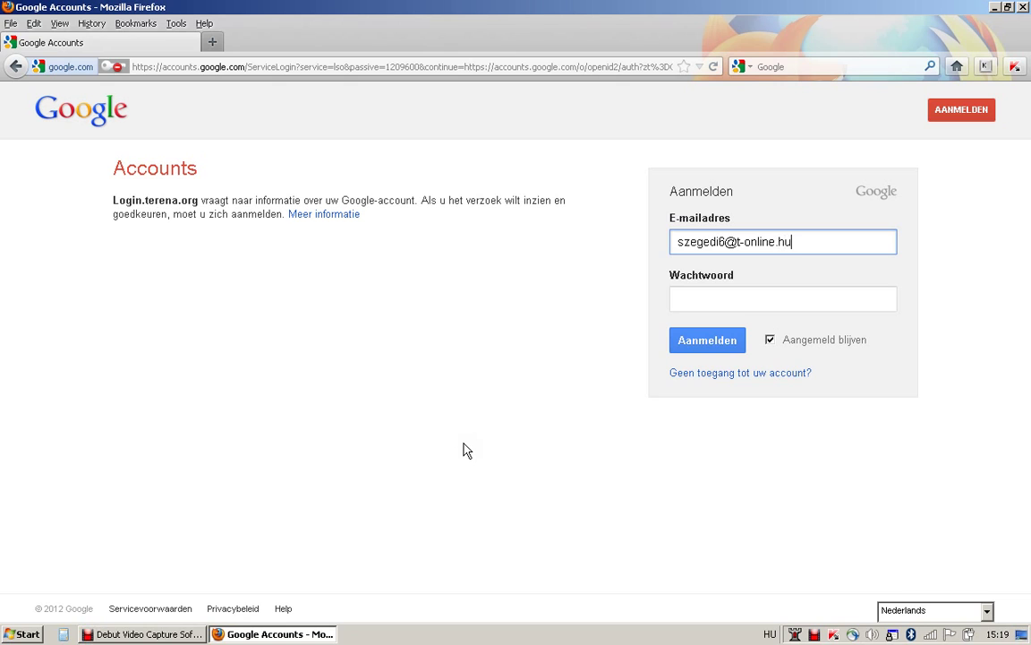
Sign in to Google Accounts with the account e-mail and password.
click(688, 302)
text(********)
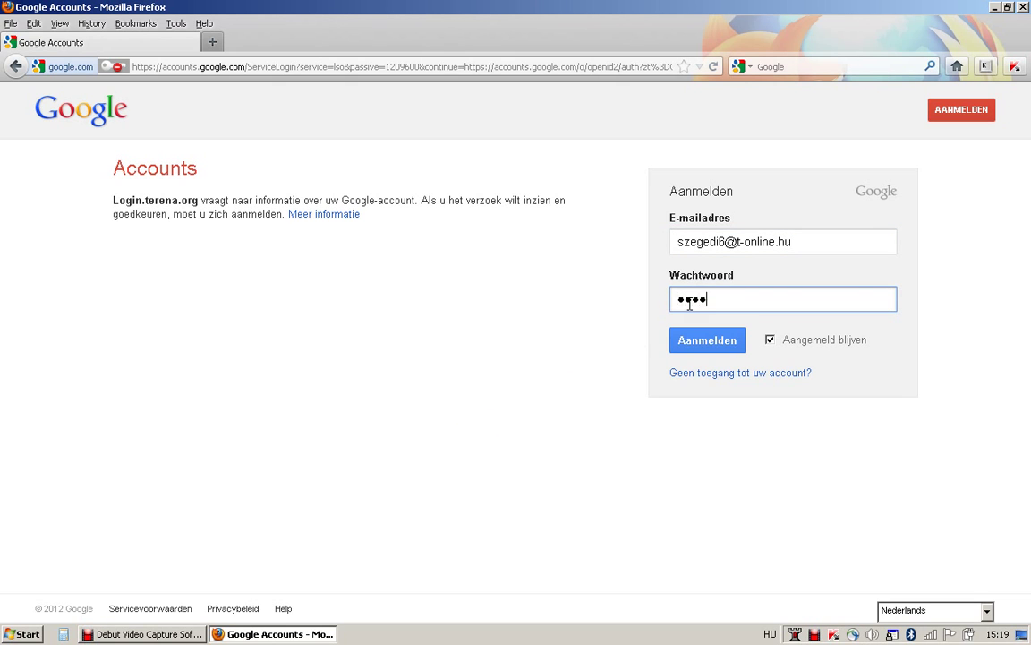
key(Return)
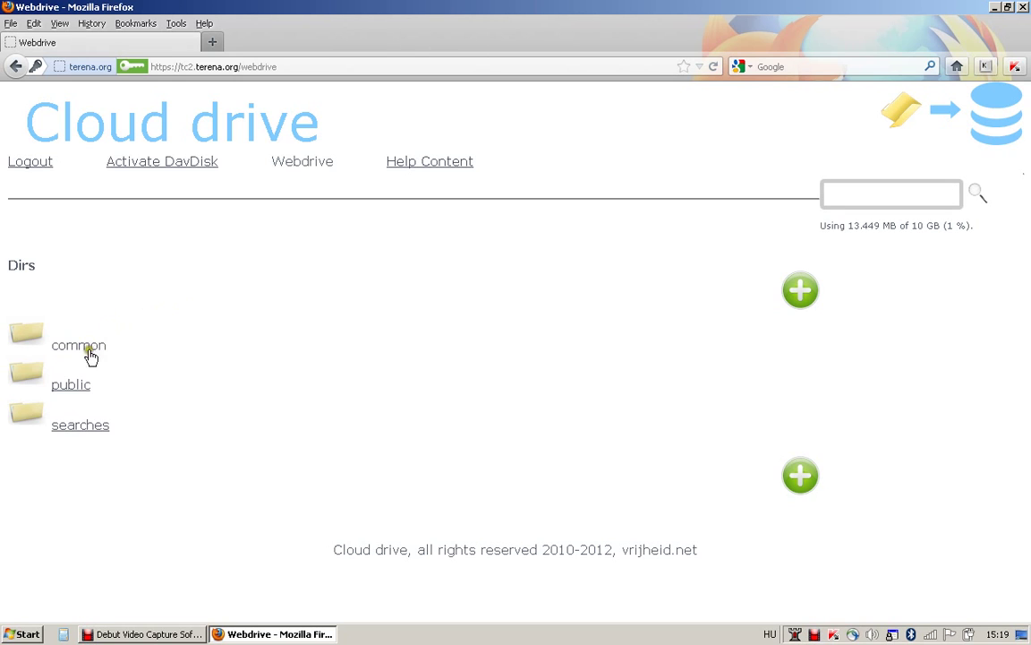
Create a new folder named 'test' in Webdrive.
click(390, 359)
click(800, 290)
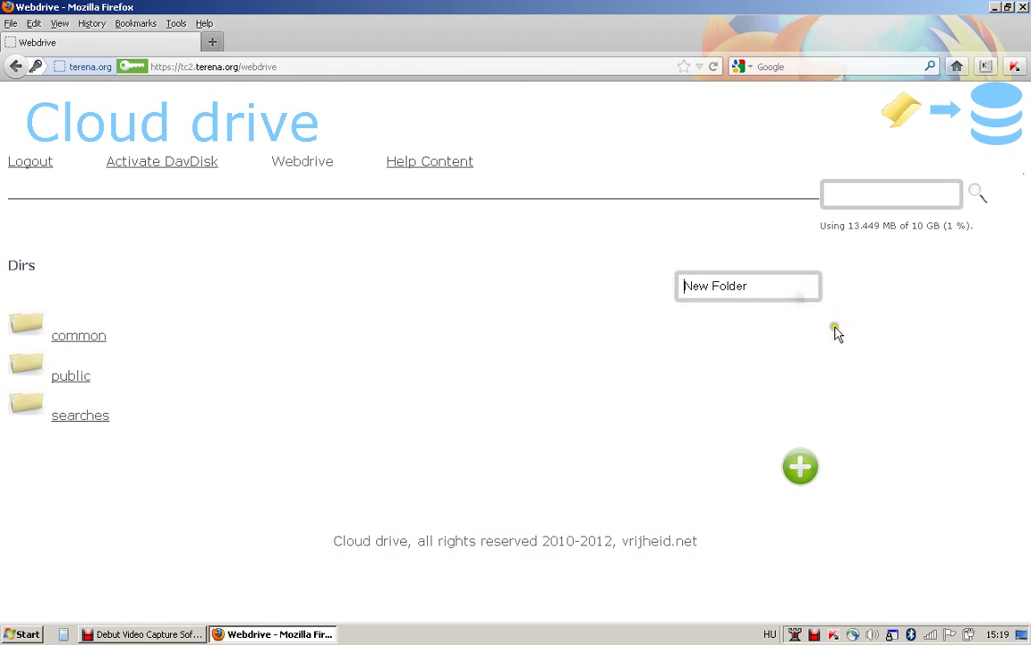
drag(776, 290, 642, 293)
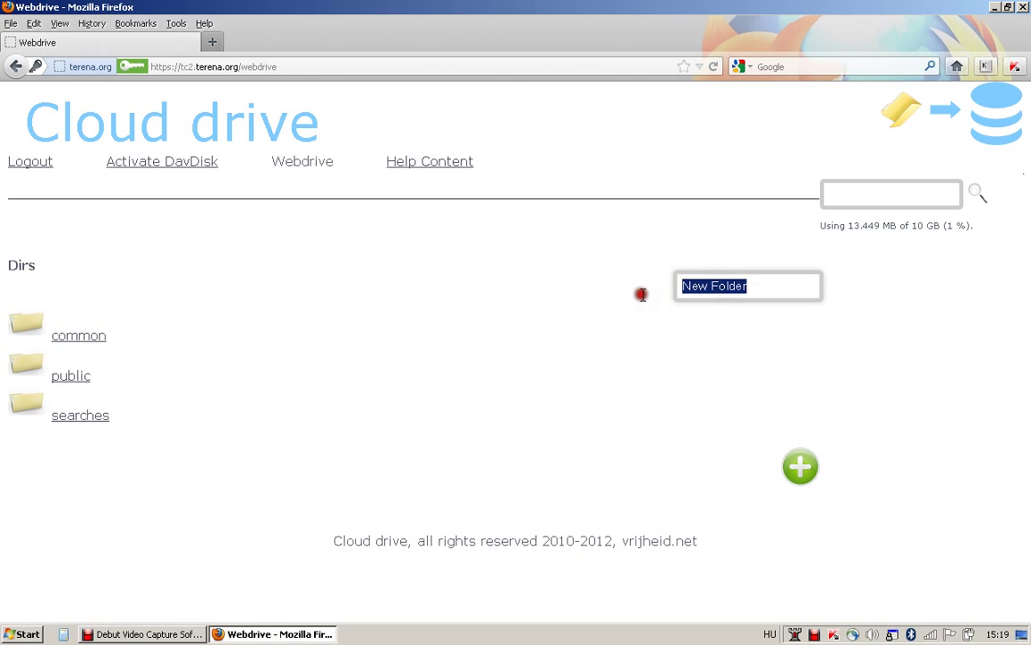
text(test)
key(Return)
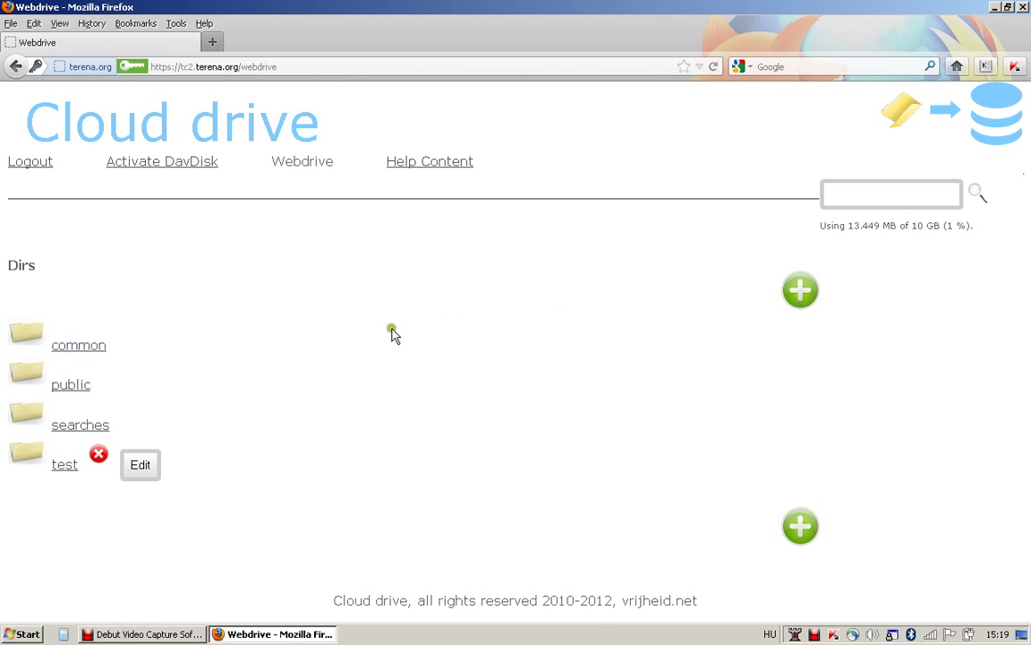
Rename the 'test' folder to 'test2'.
click(138, 474)
click(104, 447)
text(2)
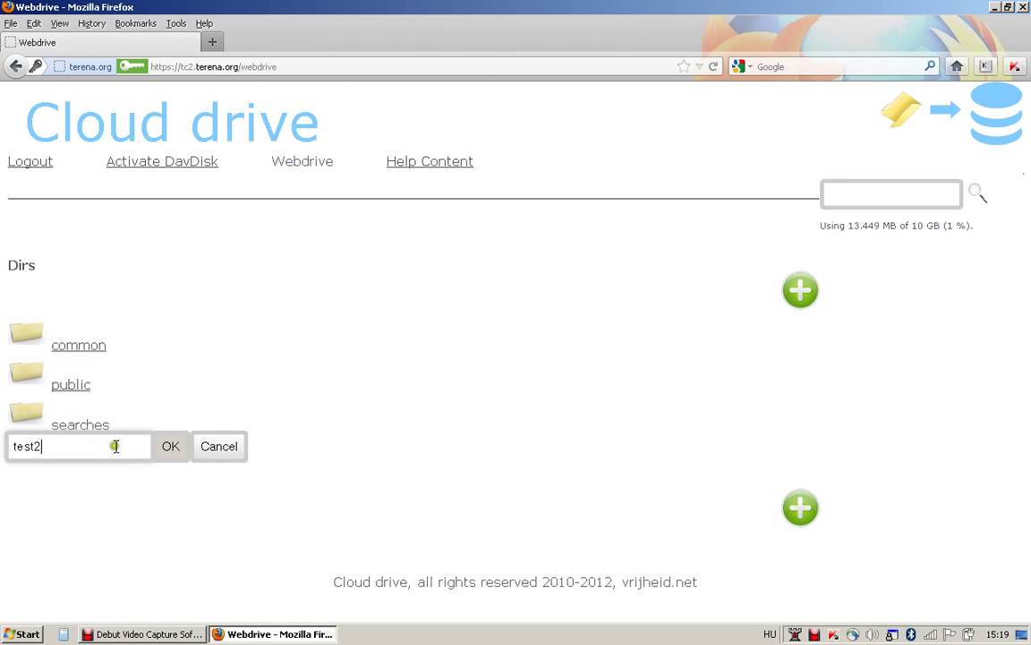
click(170, 447)
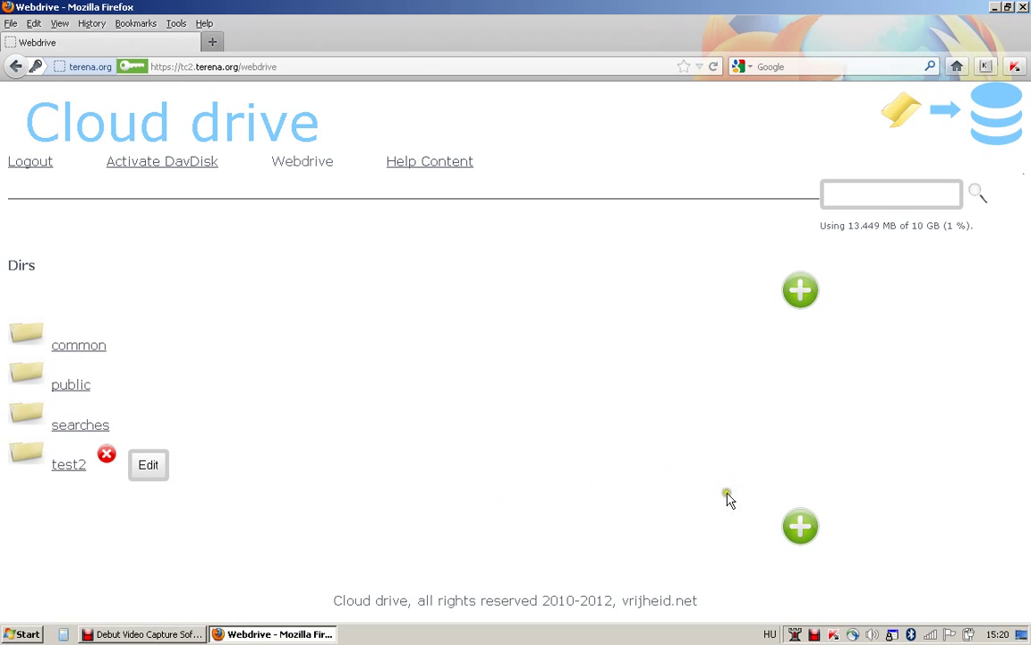
Open the file upload box and cancel the file picker without choosing a file.
click(802, 533)
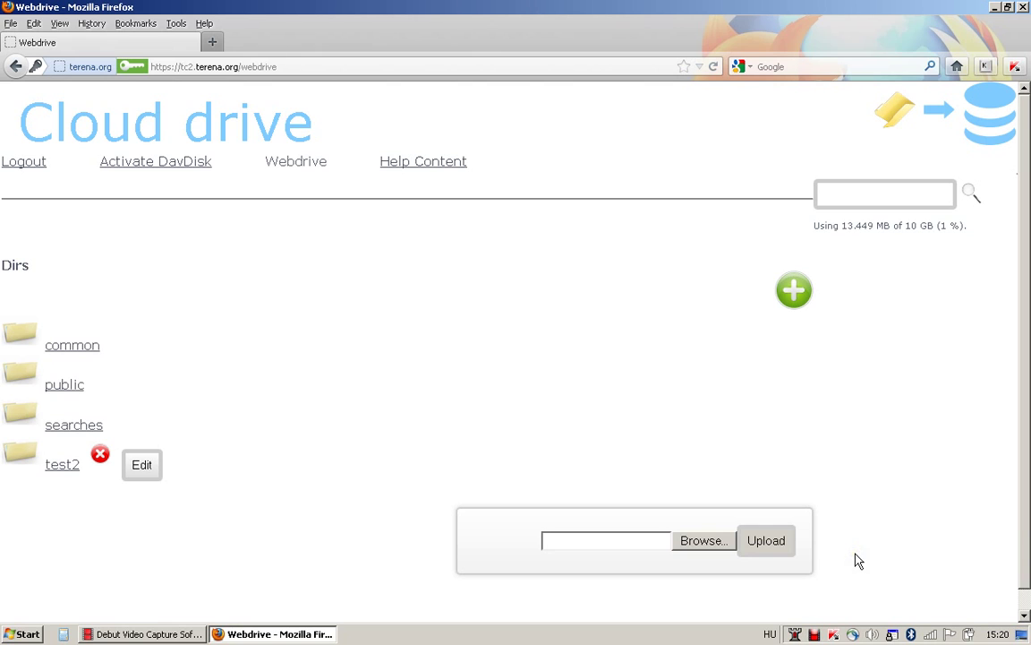
click(716, 542)
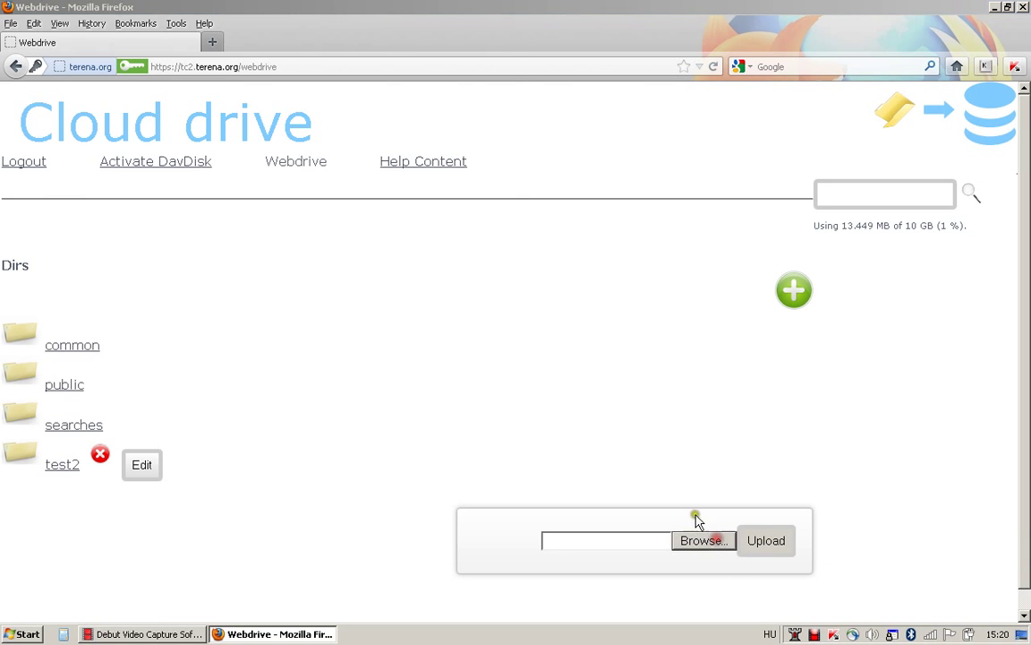
click(464, 383)
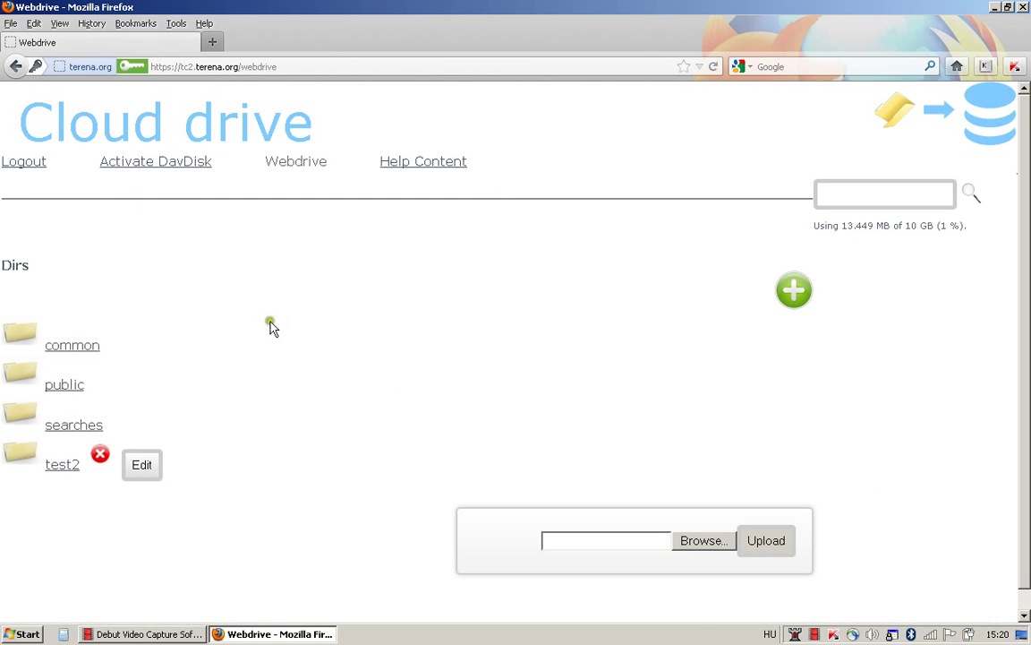
click(247, 324)
Activate DavDisk with a new disk-interface password entered twice, then return to Webdrive.
click(162, 163)
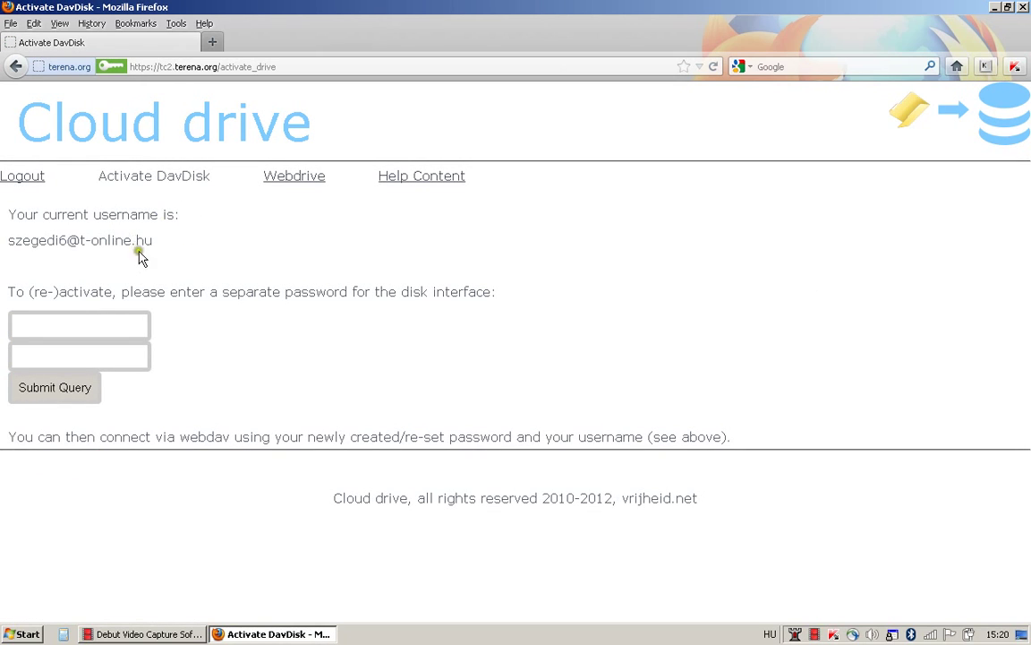
click(107, 326)
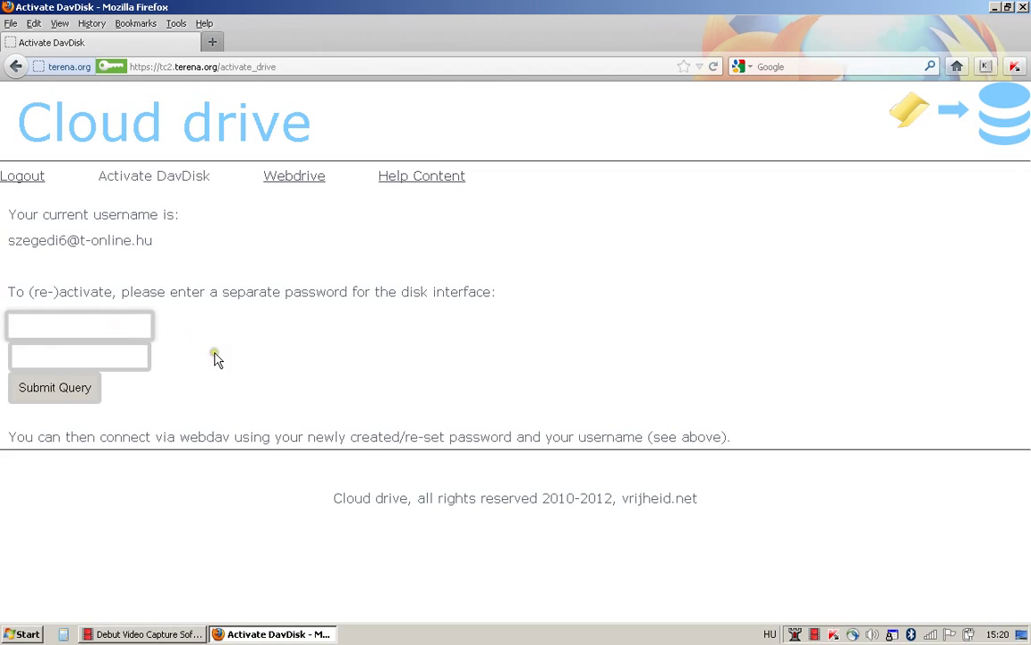
text(•••)
click(136, 358)
text(•••)
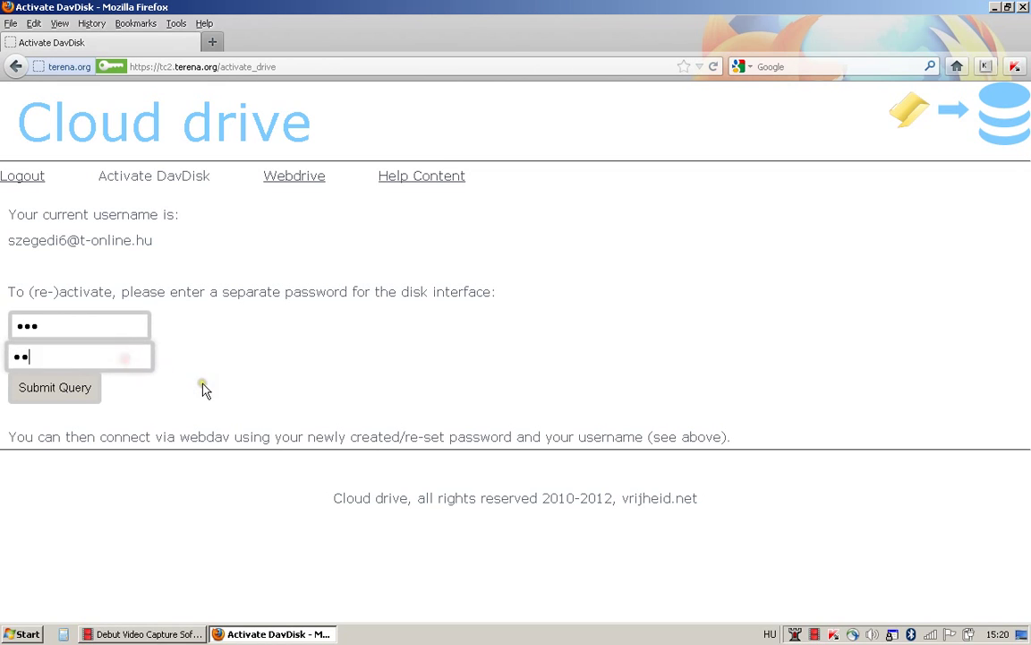
click(90, 388)
click(318, 253)
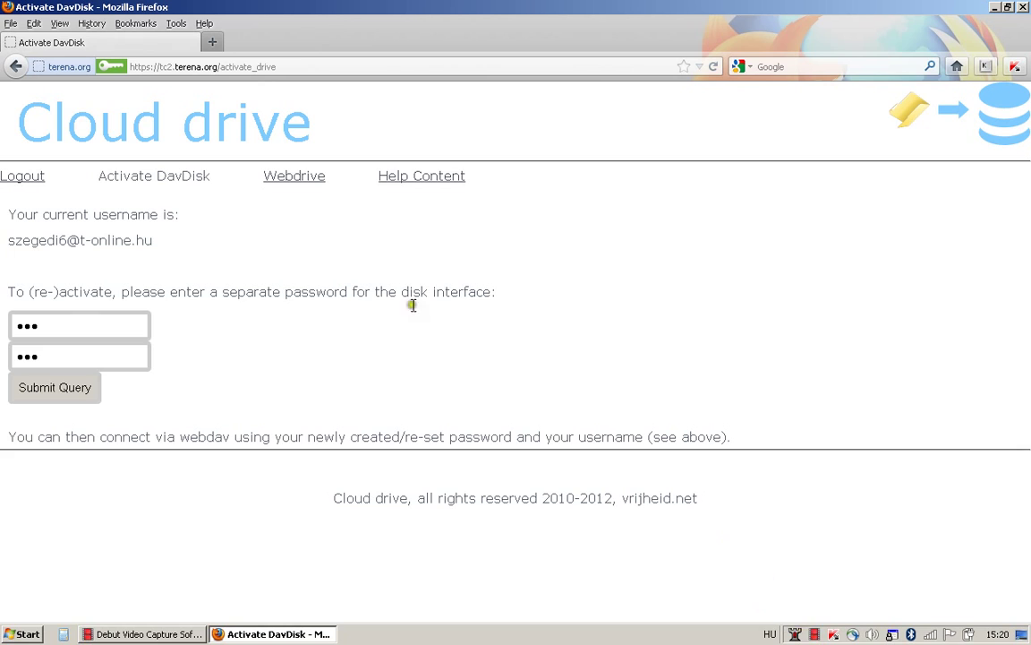
click(313, 176)
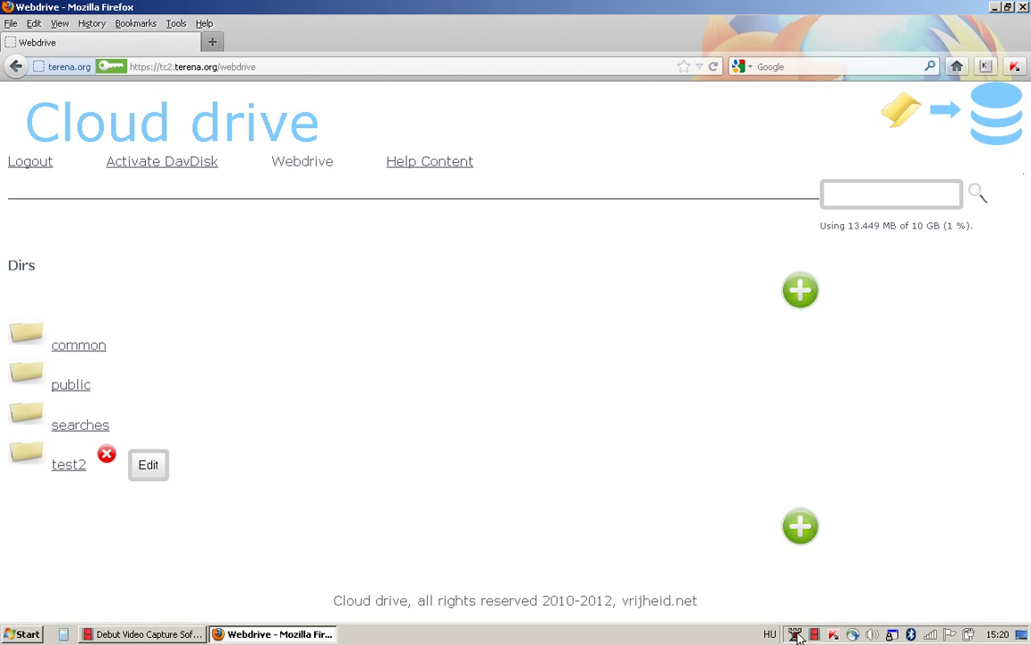
In BitKinex, check the tc1.terena.org connection properties and open a browse session to it.
click(796, 633)
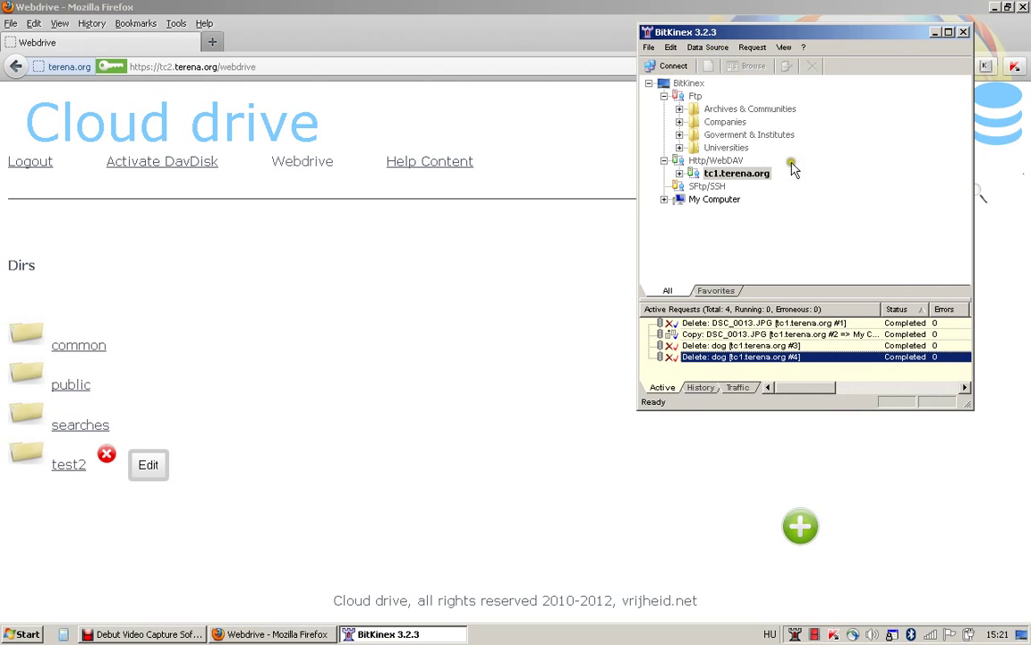
right_click(749, 179)
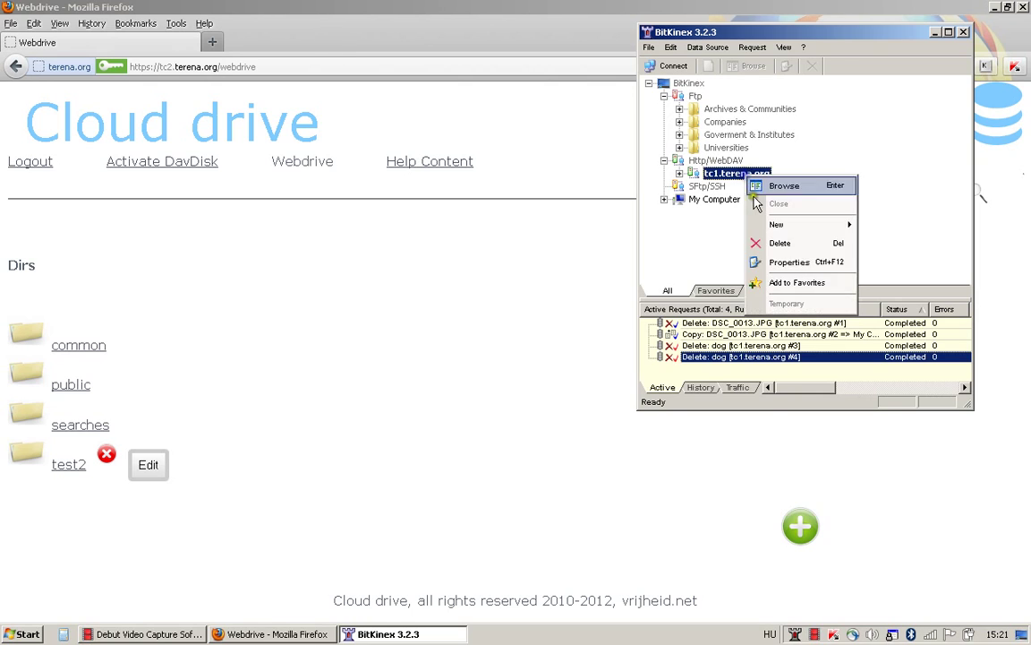
click(792, 262)
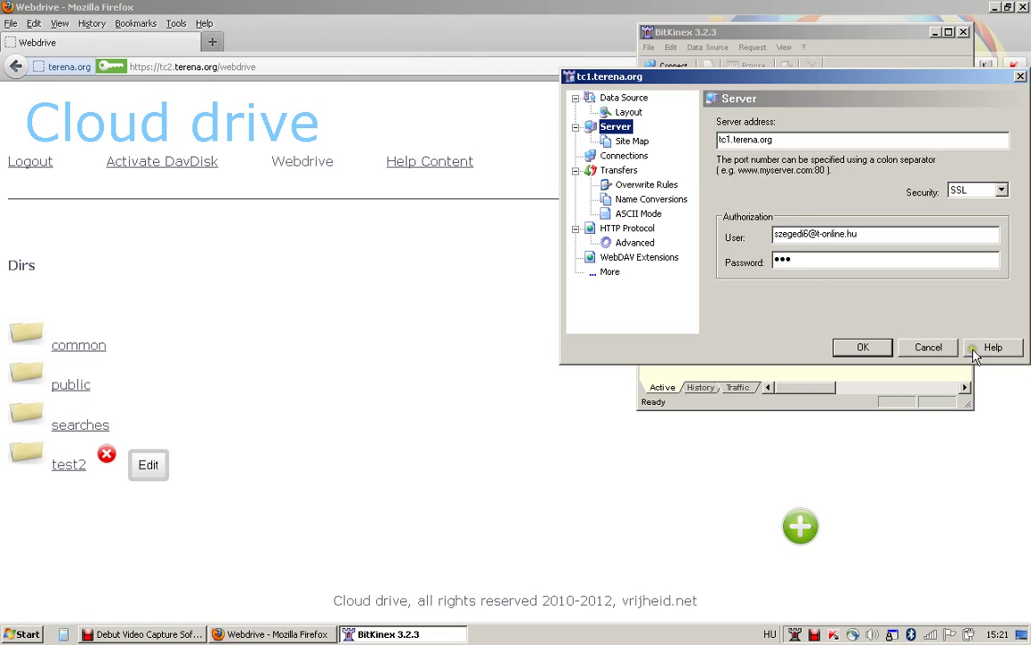
click(942, 349)
double_click(755, 176)
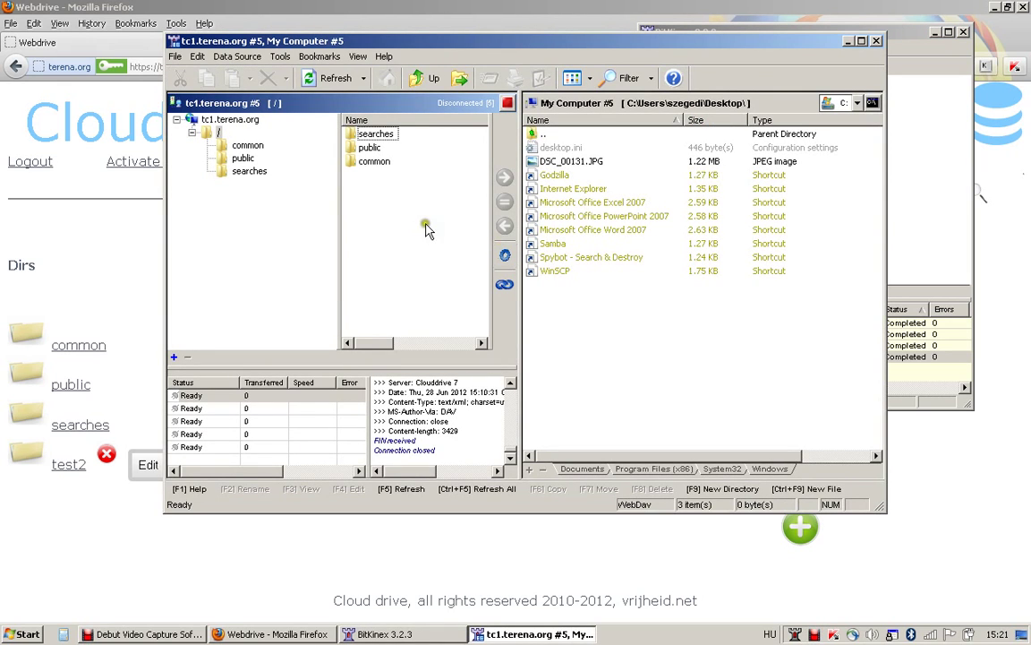
right_click(387, 213)
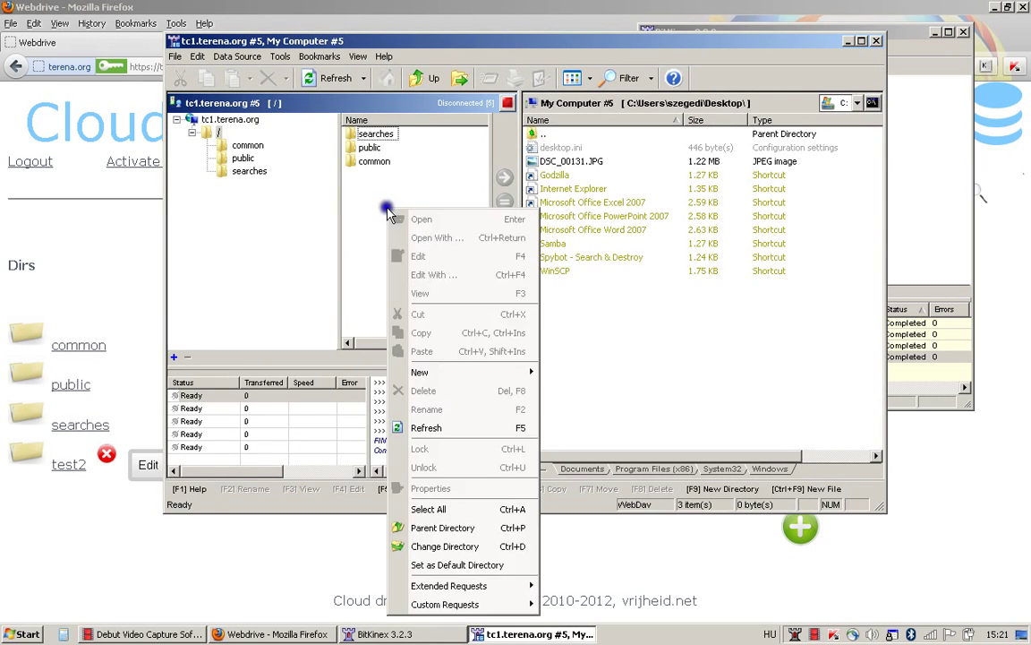
Refresh the remote list and copy DSC_00131.JPG from the Desktop into the cloud drive root.
click(438, 427)
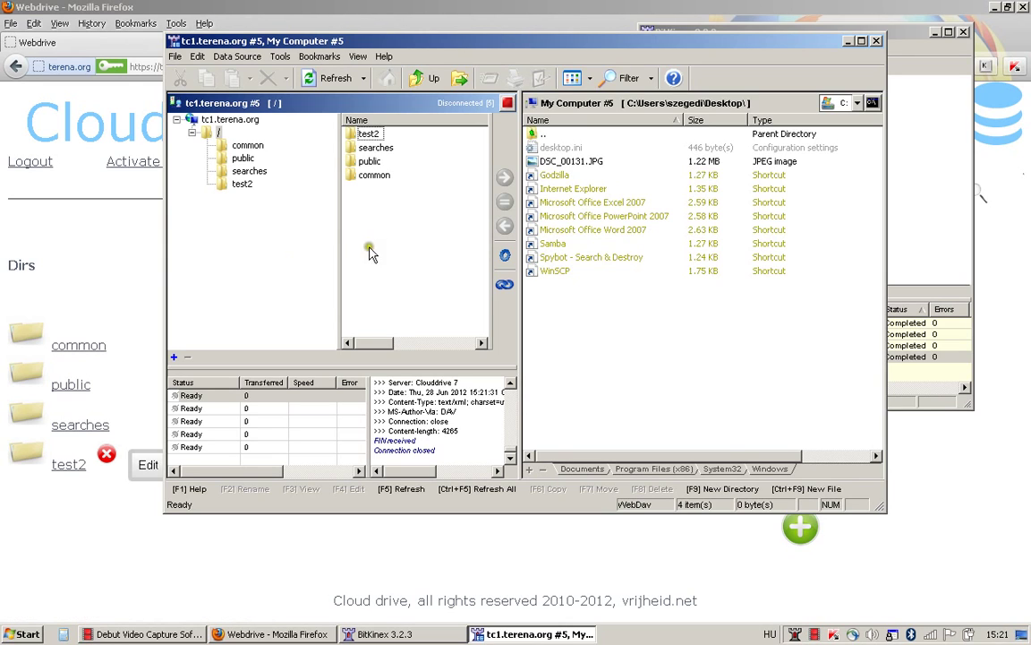
drag(569, 163, 443, 251)
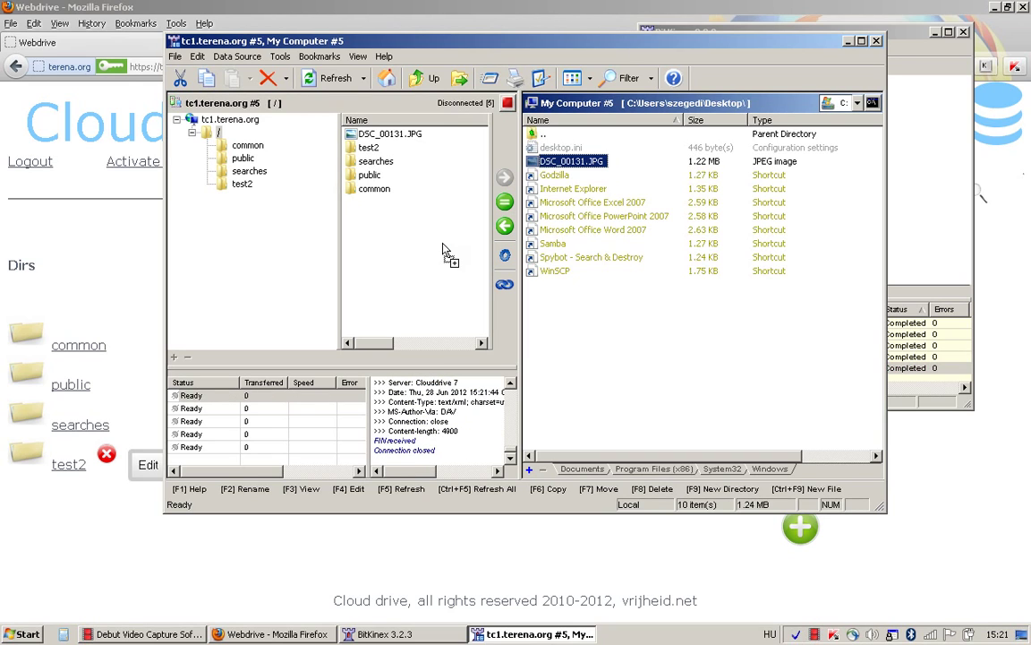
click(407, 135)
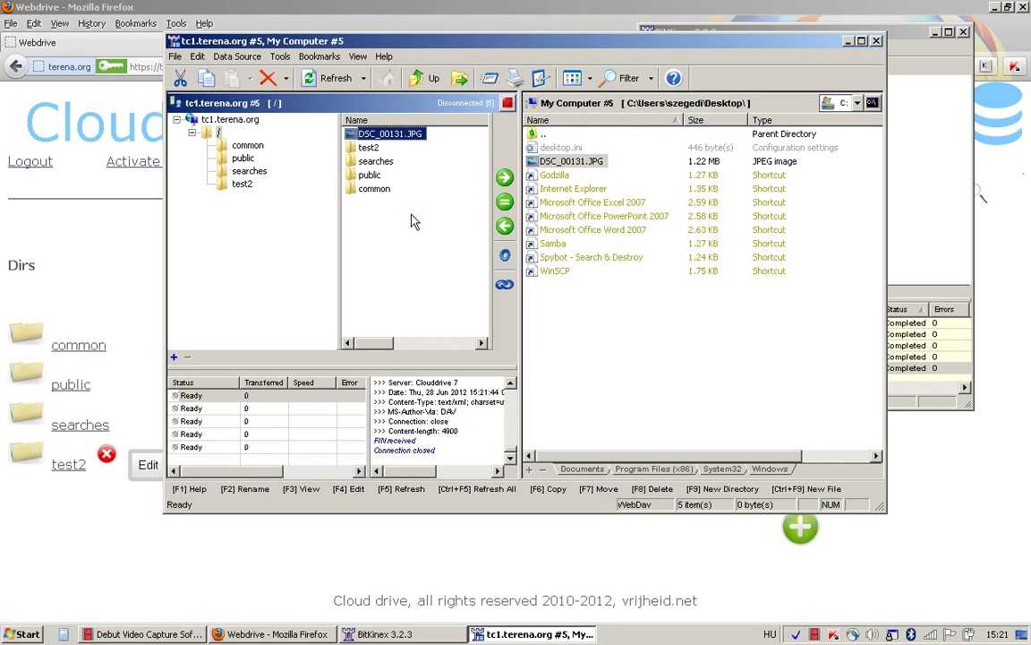
click(219, 558)
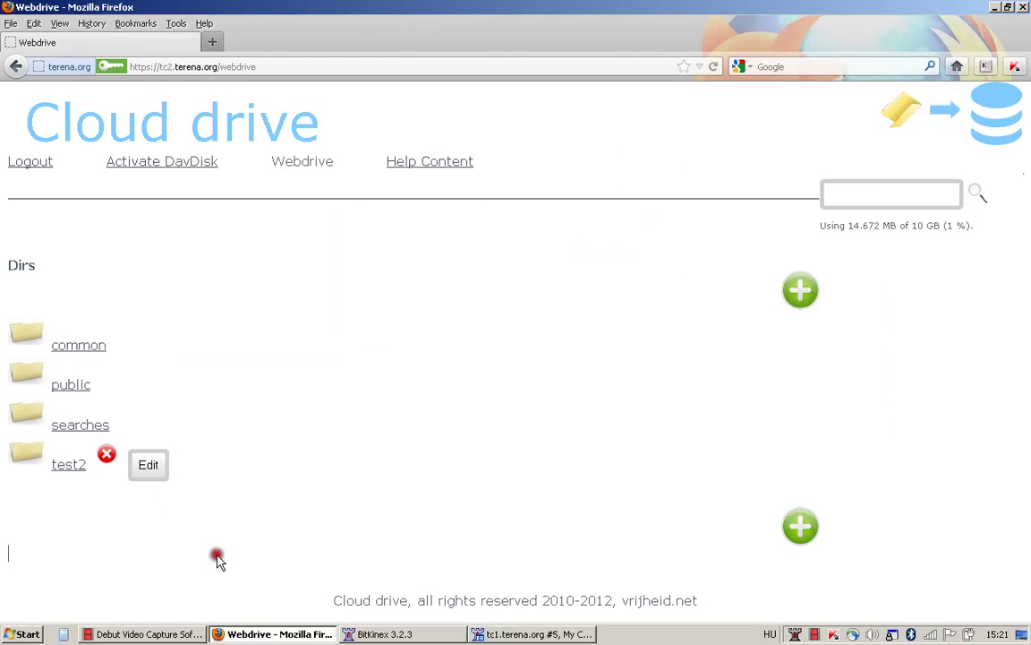
Reload Webdrive and tag DSC_00131.JPG with 'dog'.
click(714, 66)
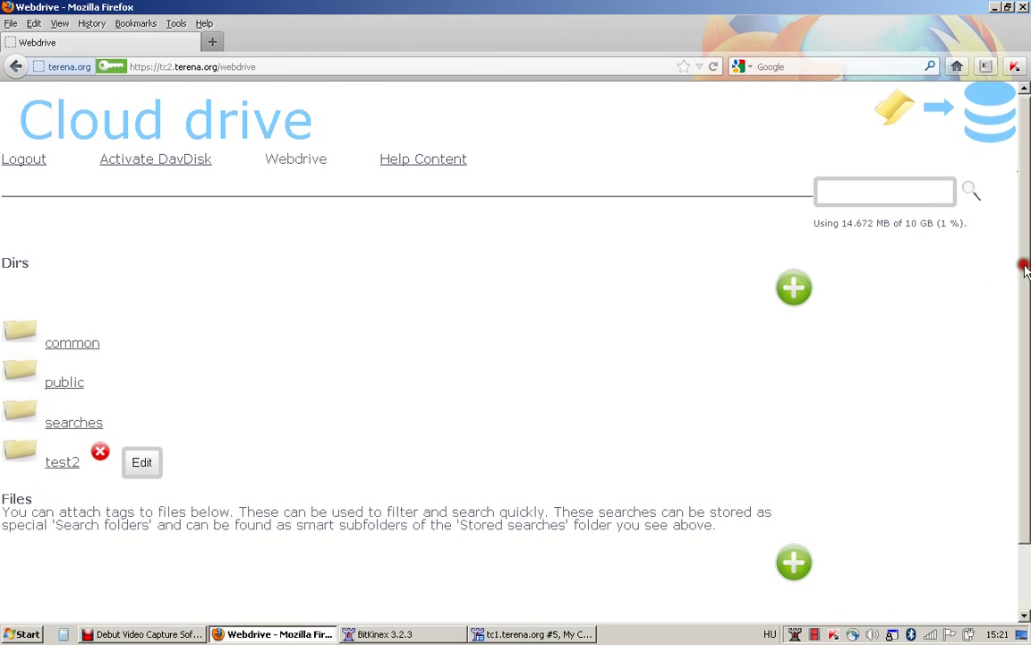
scroll(918, 286, down, 2)
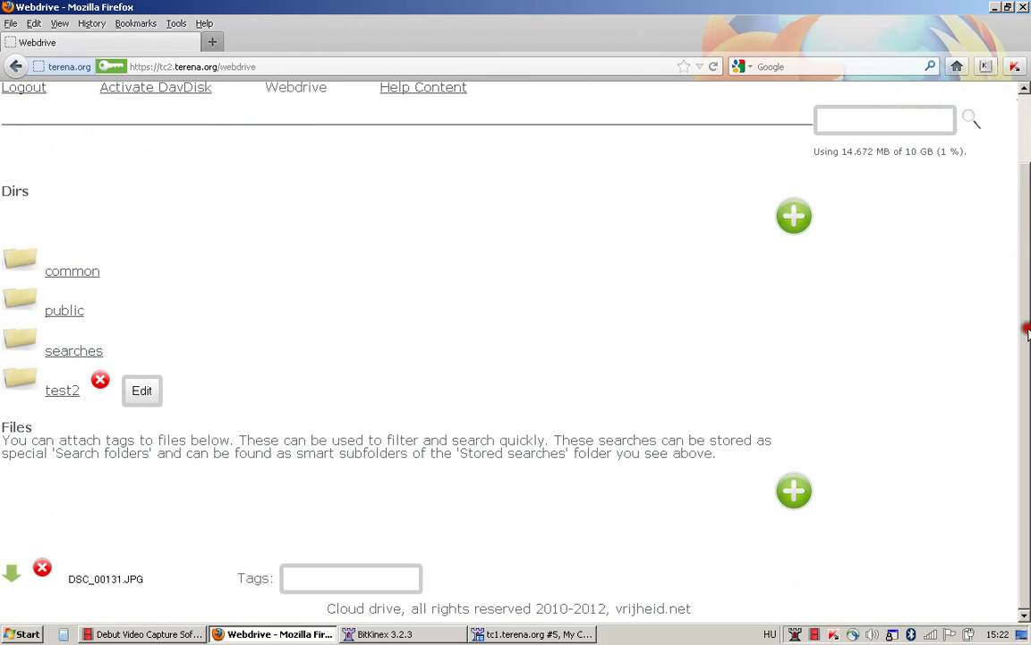
click(132, 579)
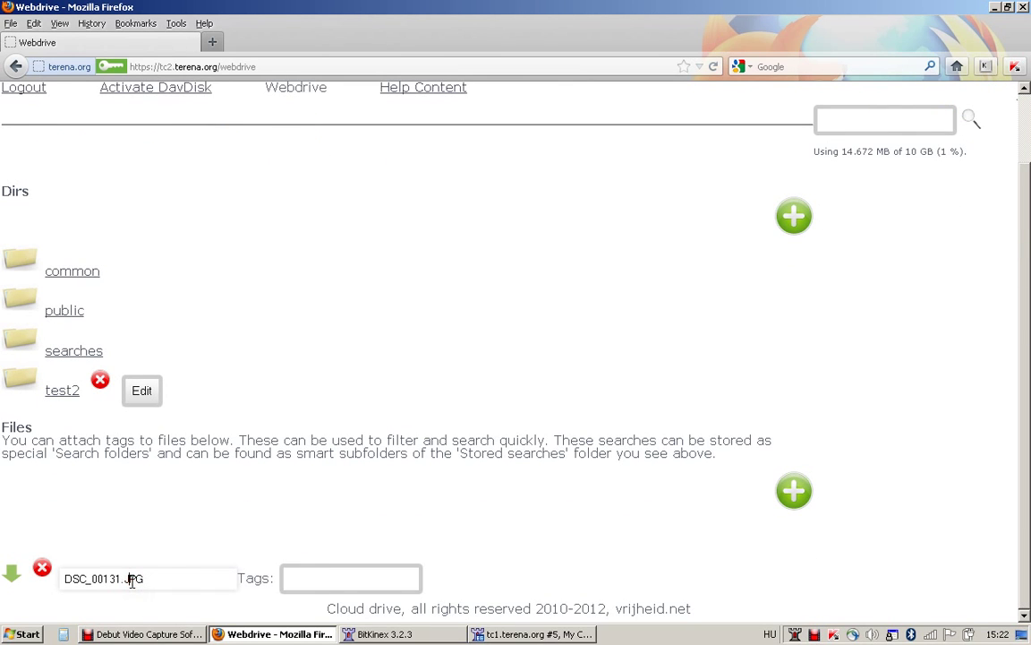
click(311, 577)
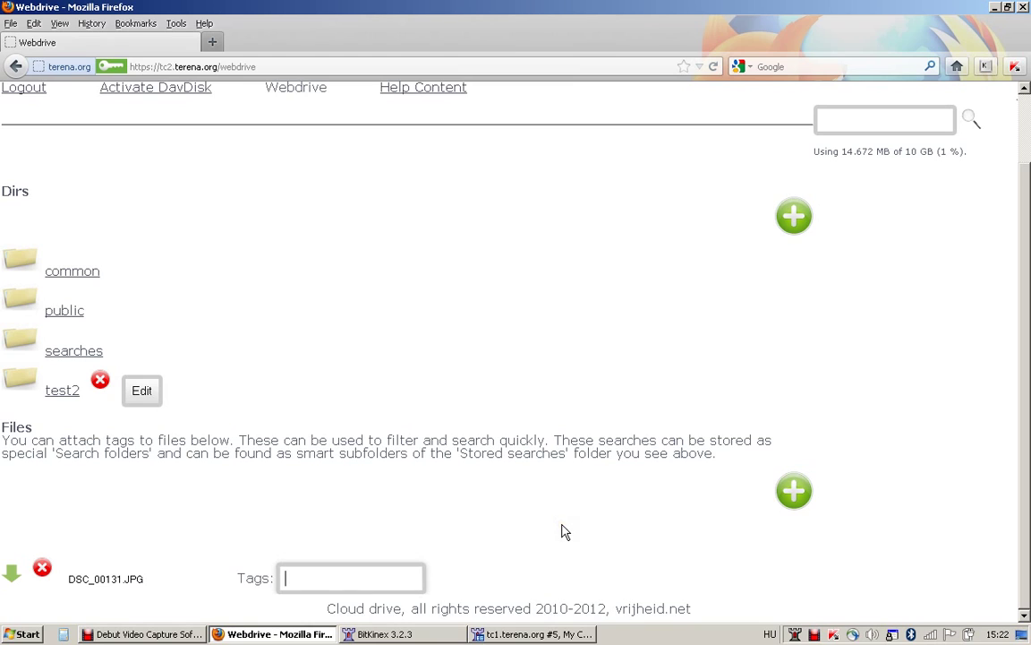
text(dog)
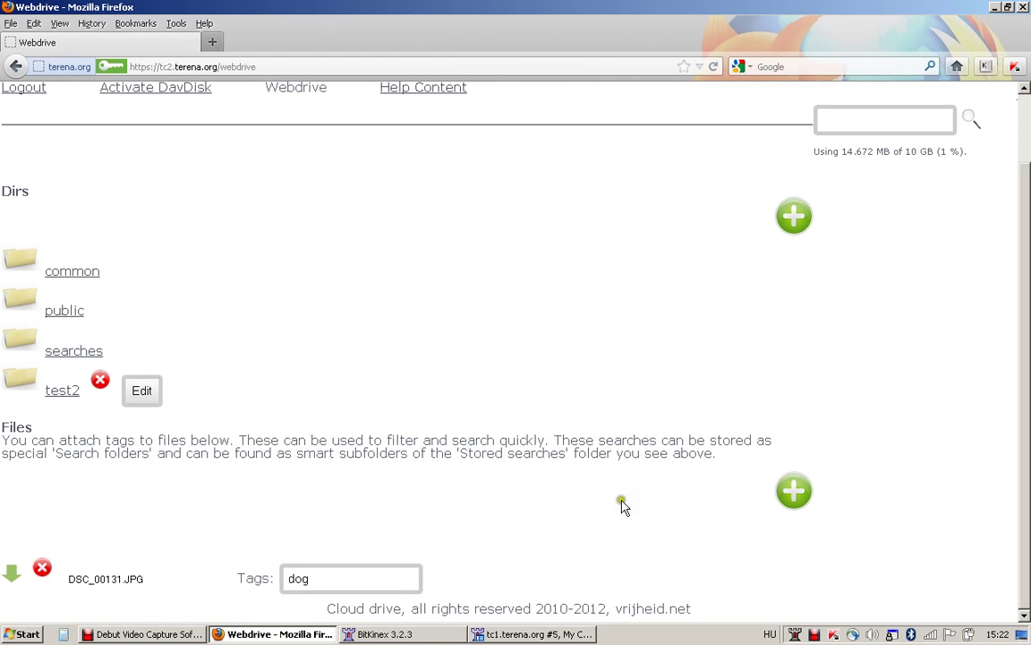
click(387, 550)
Search files for the tag 'dog', then return to the Webdrive home page.
click(849, 121)
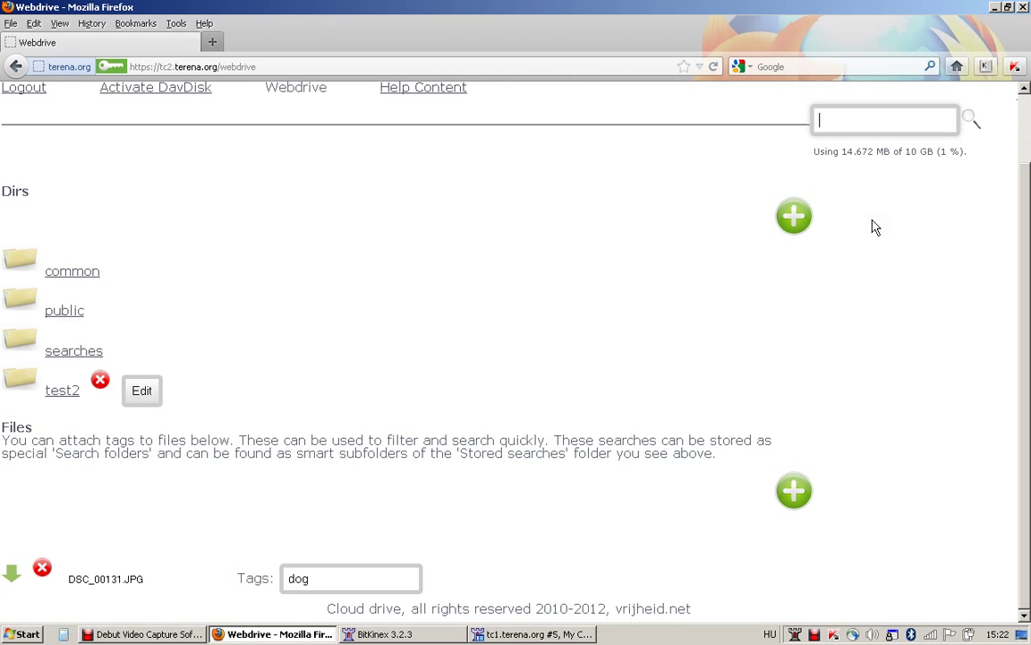
text(dog)
key(Return)
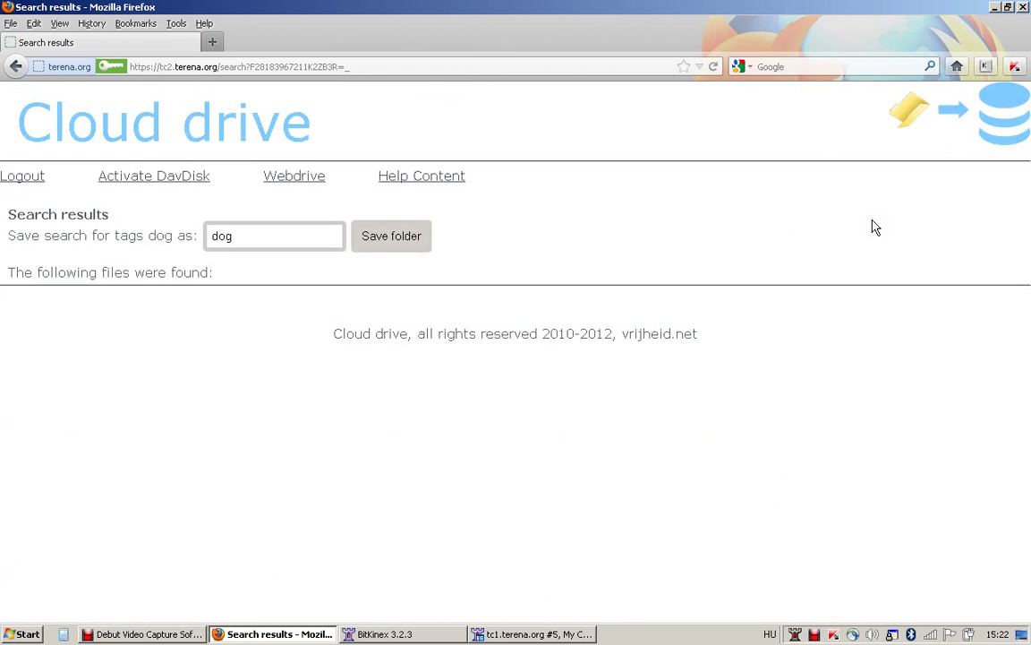
click(460, 238)
click(296, 176)
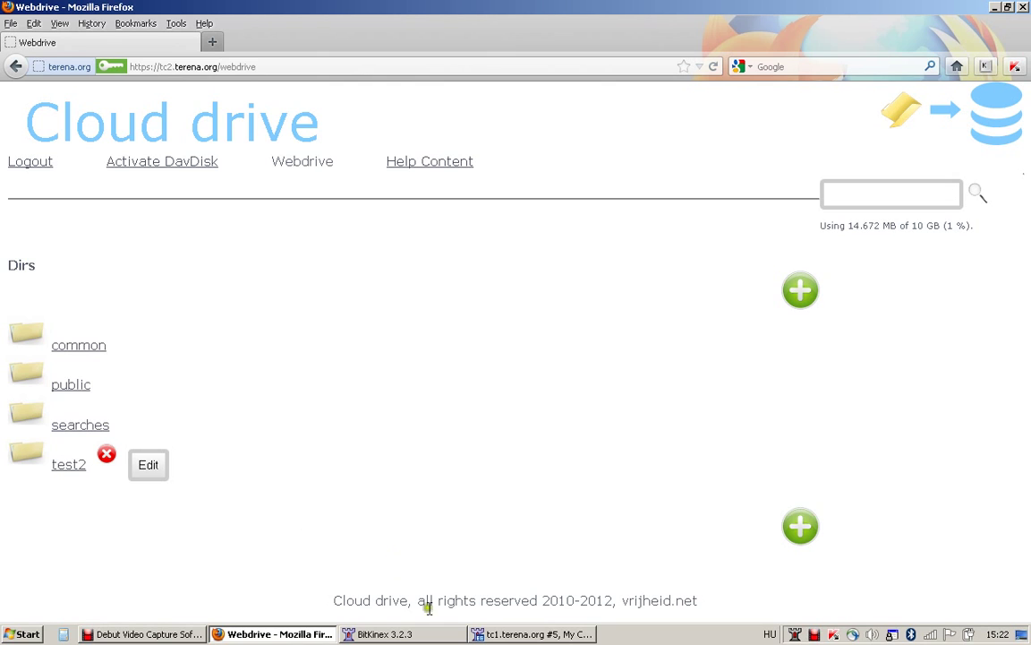
click(501, 634)
Refresh the BitKinex remote list and upload DSC_00131.JPG to the cloud drive root again.
click(419, 293)
right_click(419, 292)
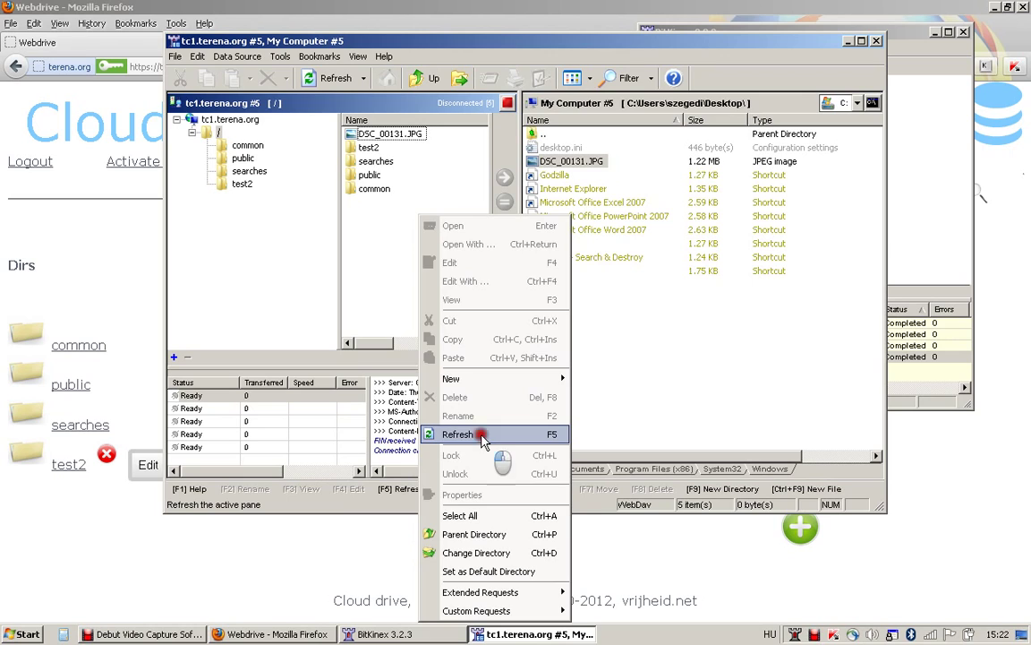
click(483, 439)
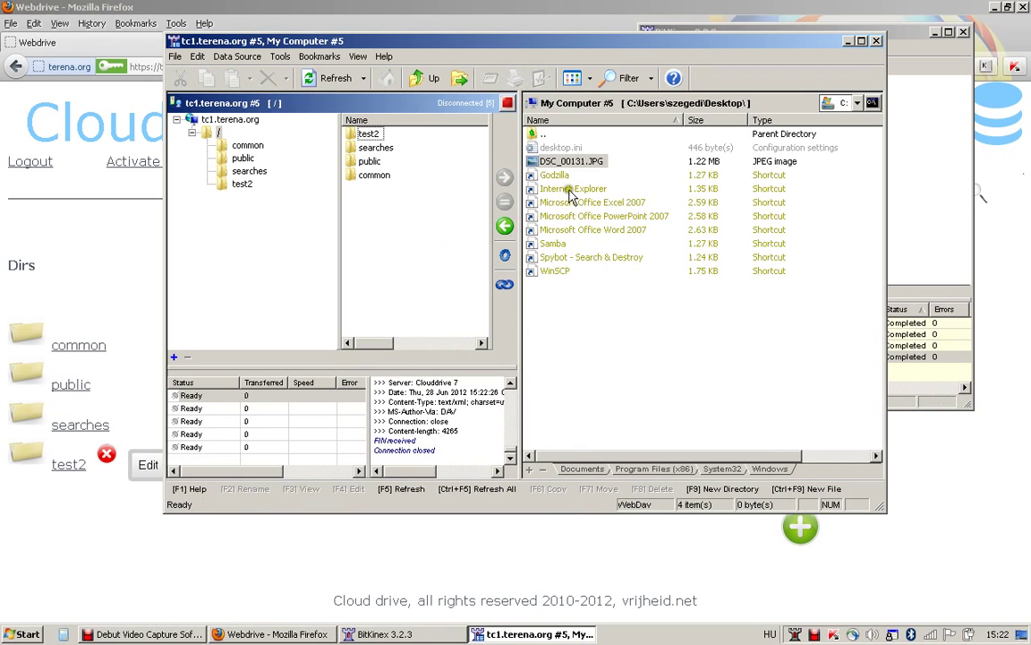
drag(569, 163, 448, 221)
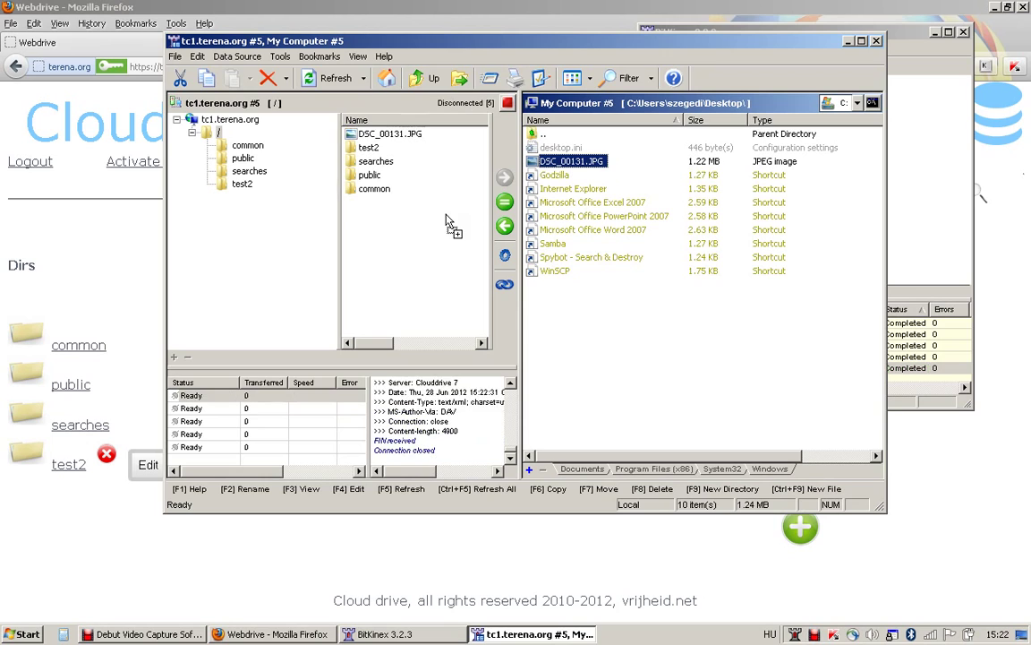
click(369, 9)
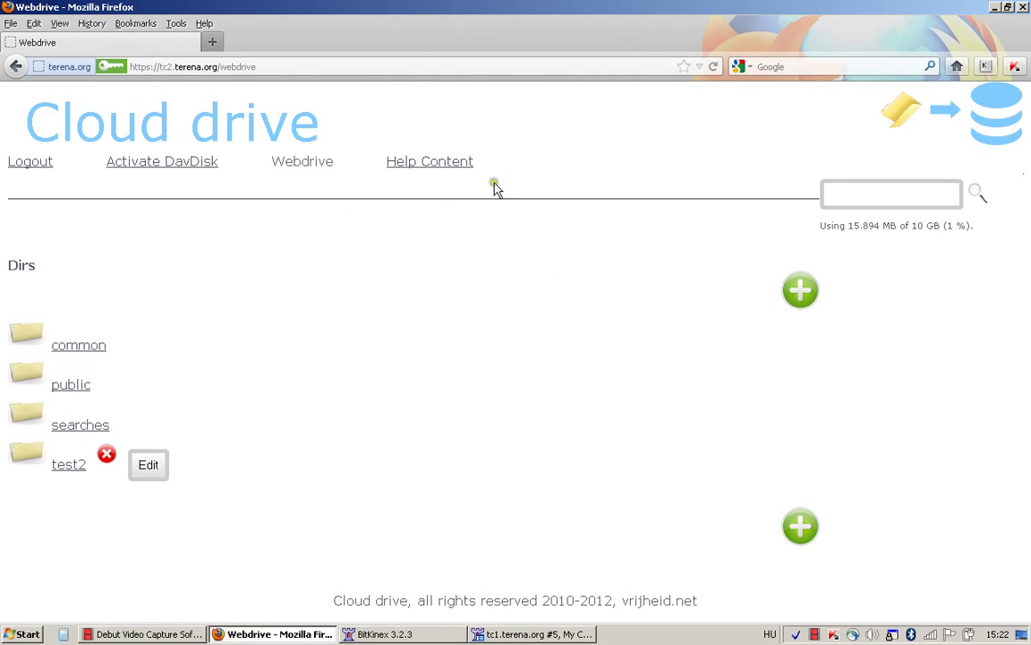
Reload Webdrive and tag the uploaded photo DSC_00131.JPG with 'dog'.
click(712, 68)
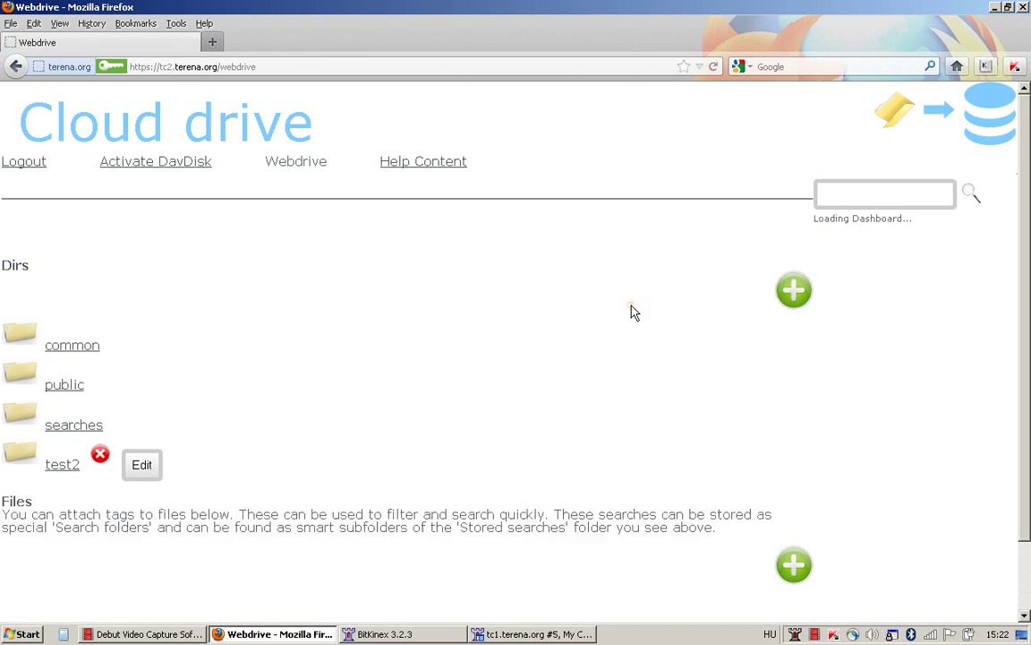
drag(1020, 383, 1027, 459)
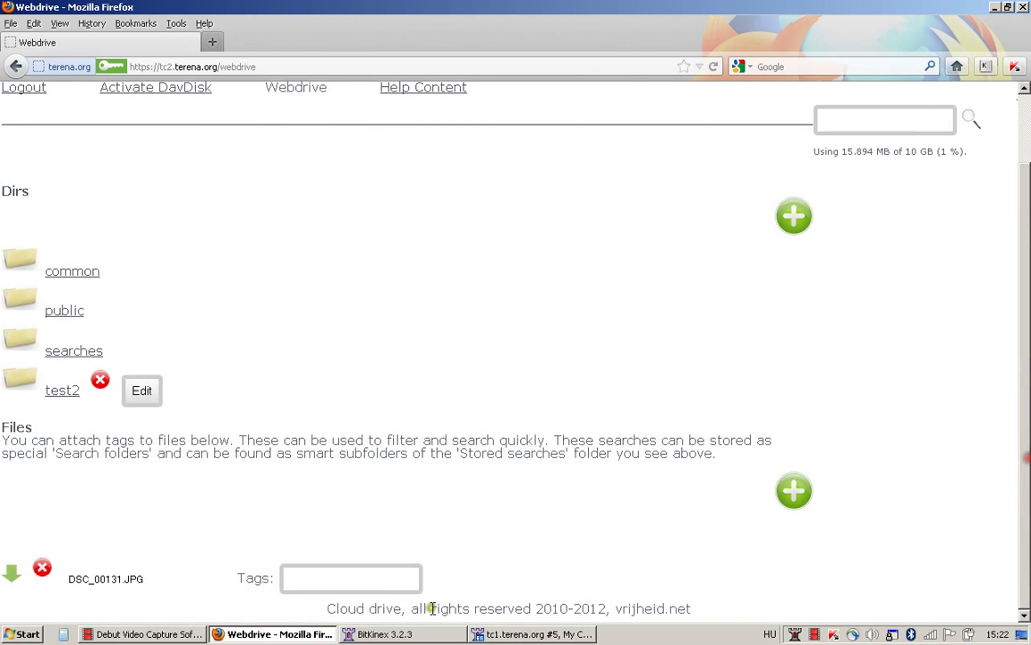
click(324, 577)
text(dog)
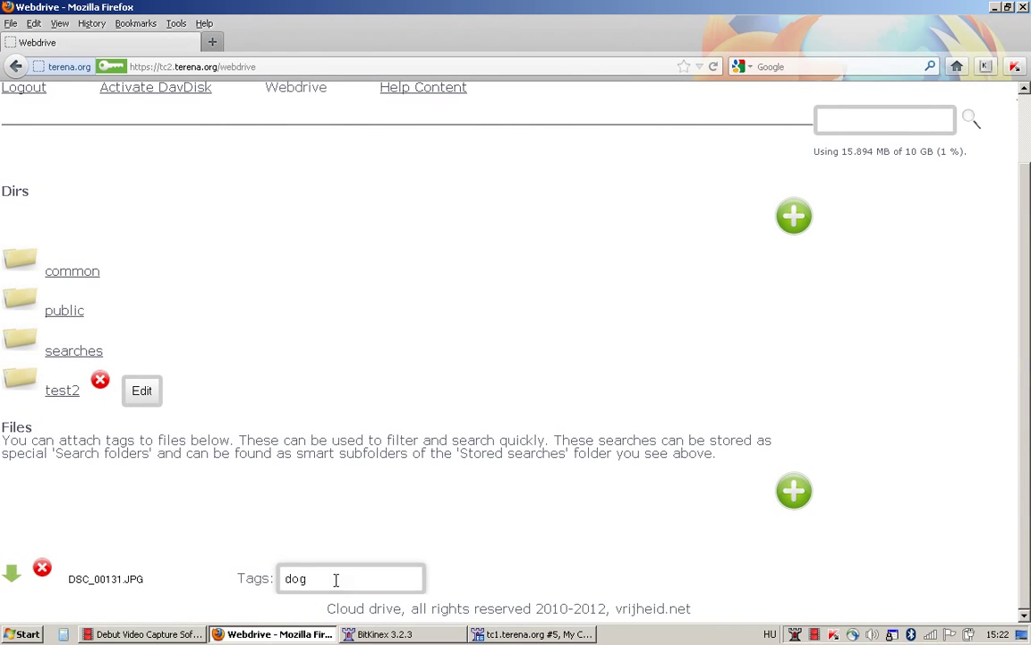
click(754, 312)
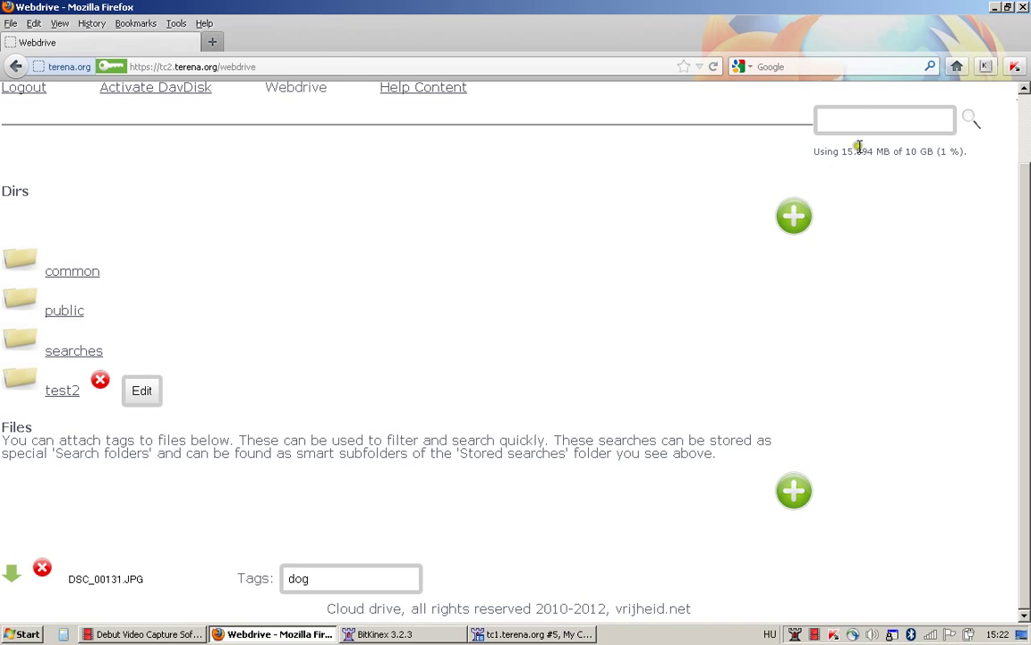
Search the files for the tag 'dog'.
click(864, 118)
text(dog)
key(Return)
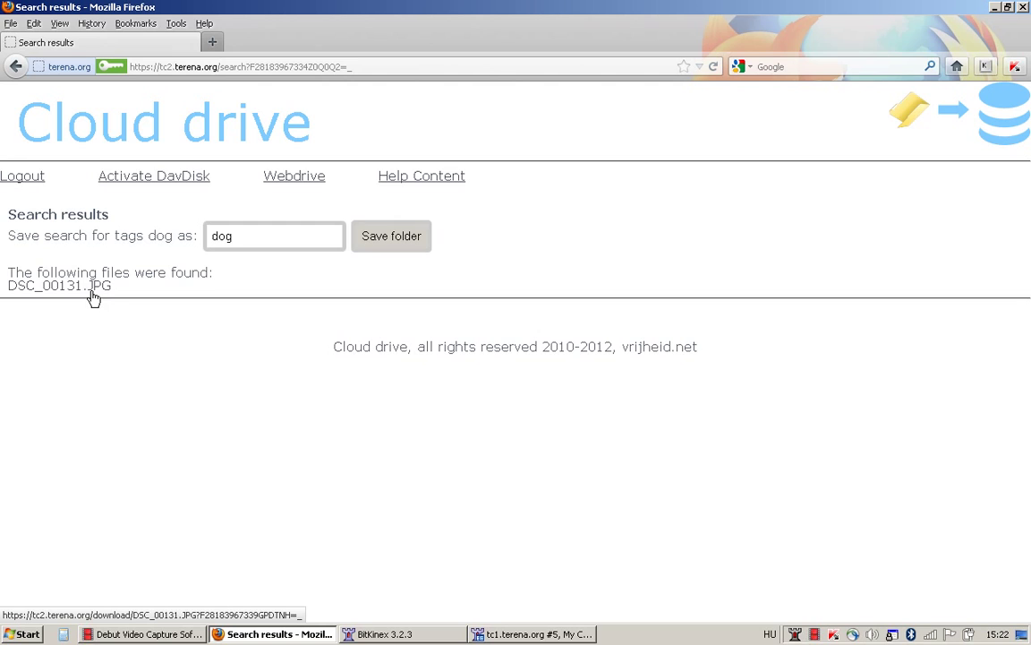
Save the 'dog' search as a smart folder, confirm it under searches, then return Home.
click(392, 238)
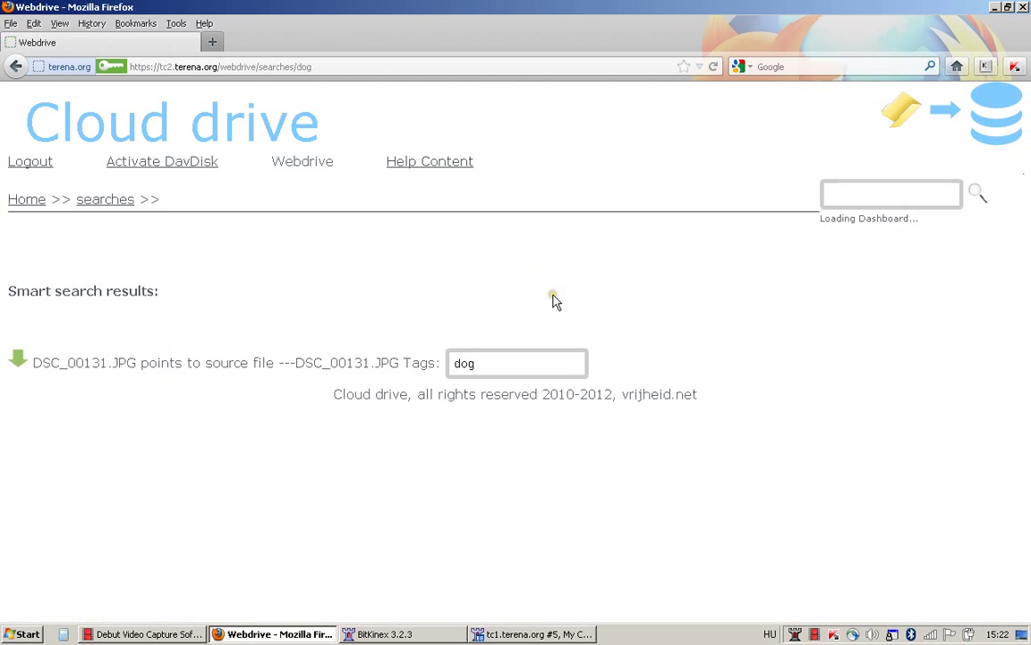
click(26, 199)
click(69, 426)
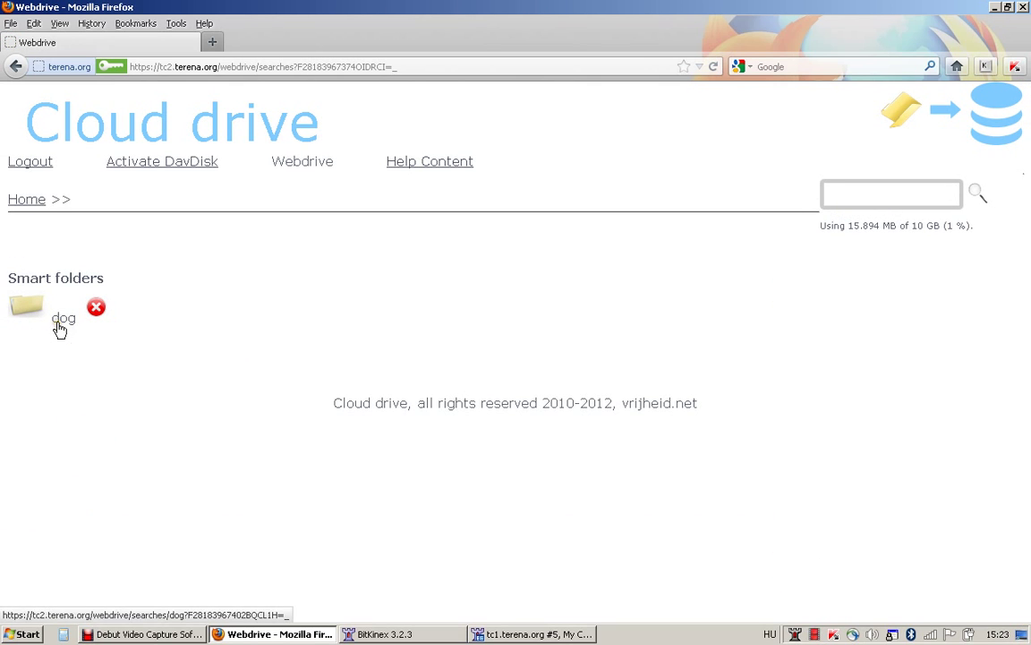
click(60, 322)
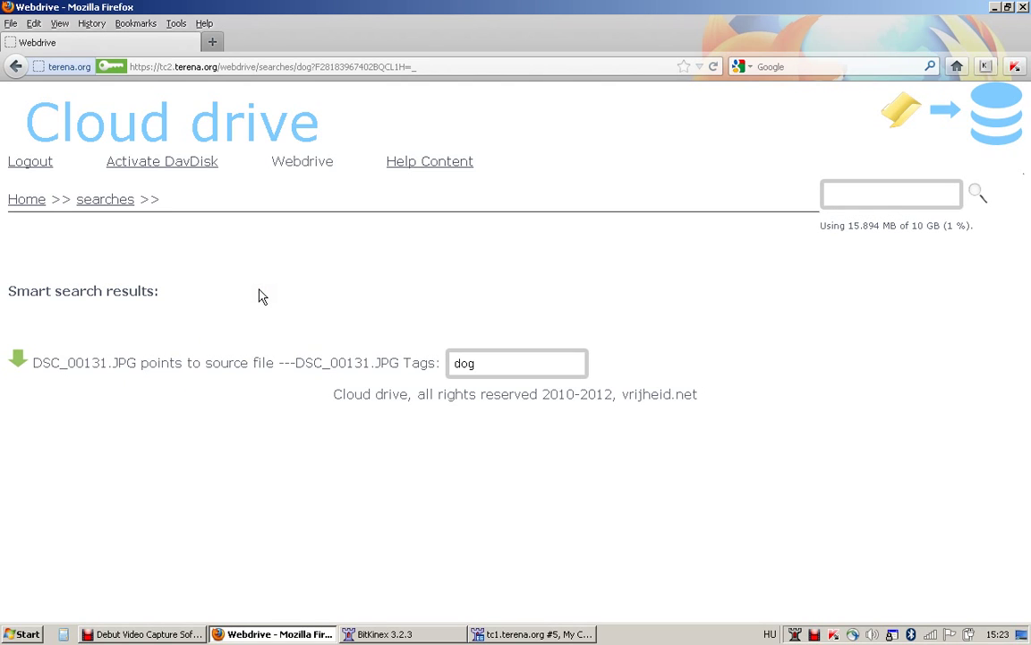
click(30, 207)
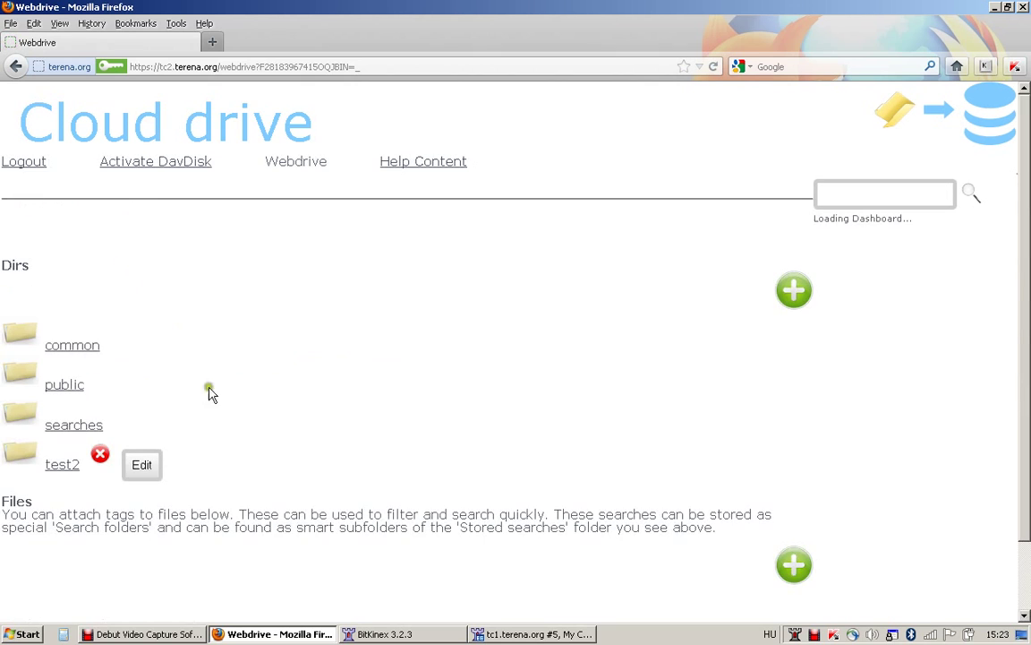
Switch to BitKinex and refresh the remote file list.
click(530, 634)
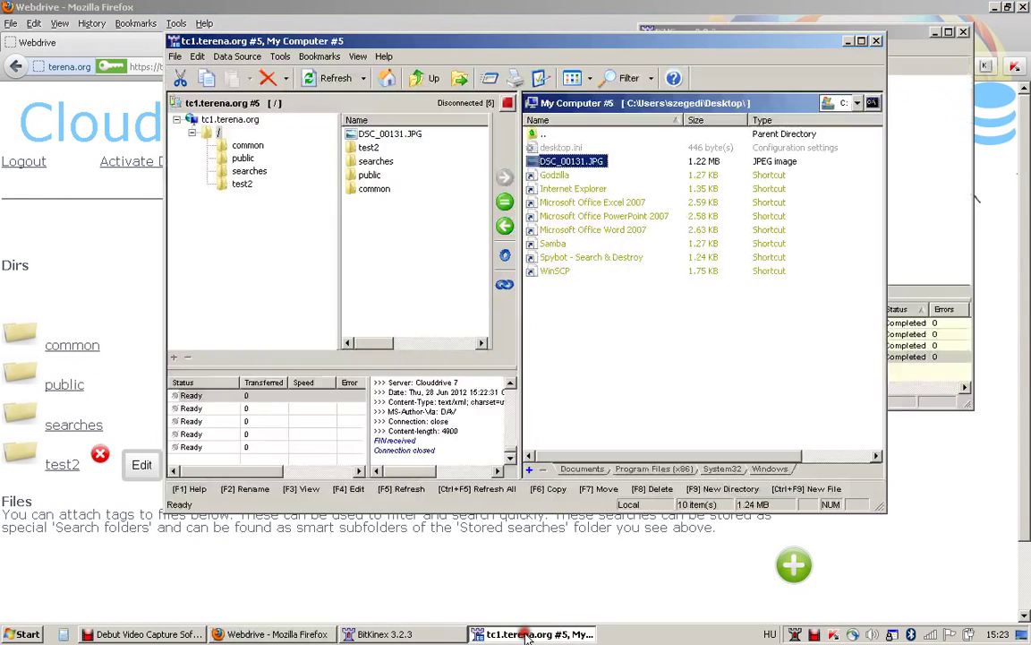
right_click(408, 211)
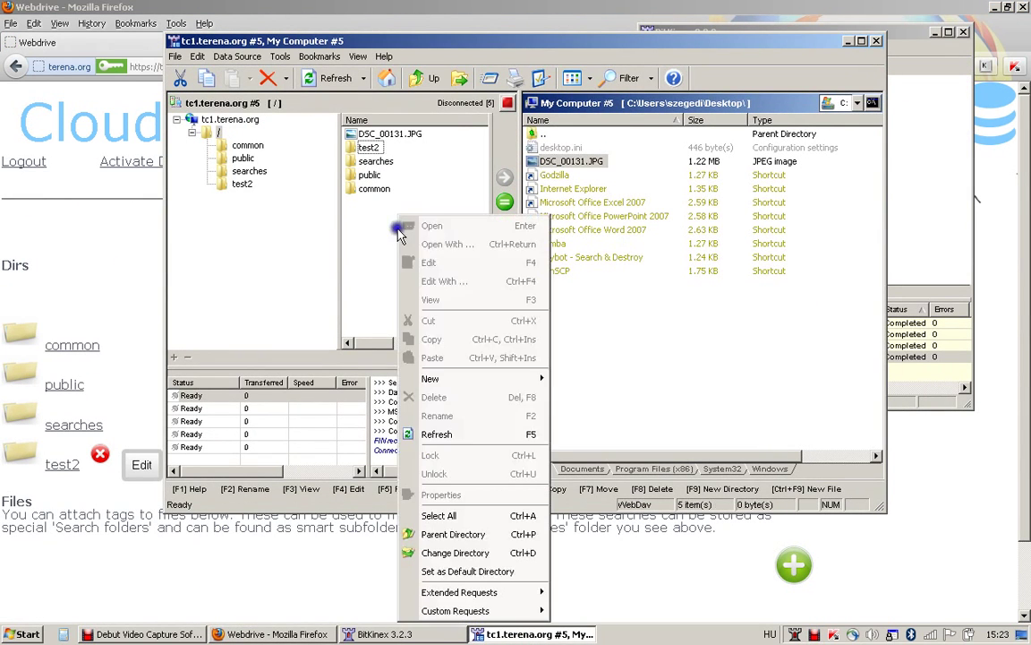
click(461, 431)
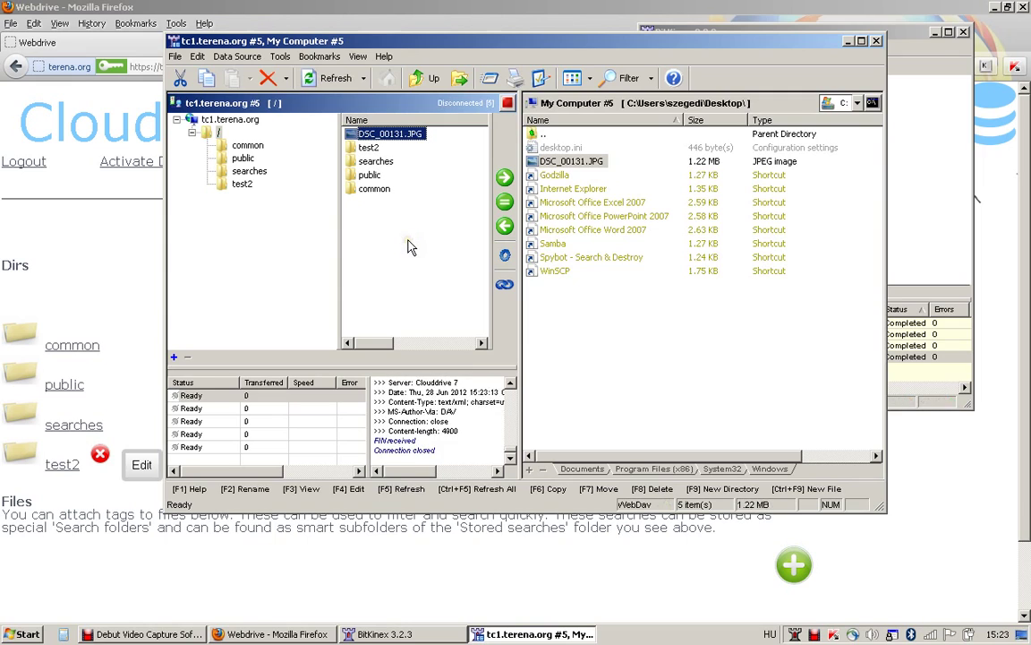
Browse into the remote searches/dog smart folder to see DSC_00131.JPG.
double_click(375, 161)
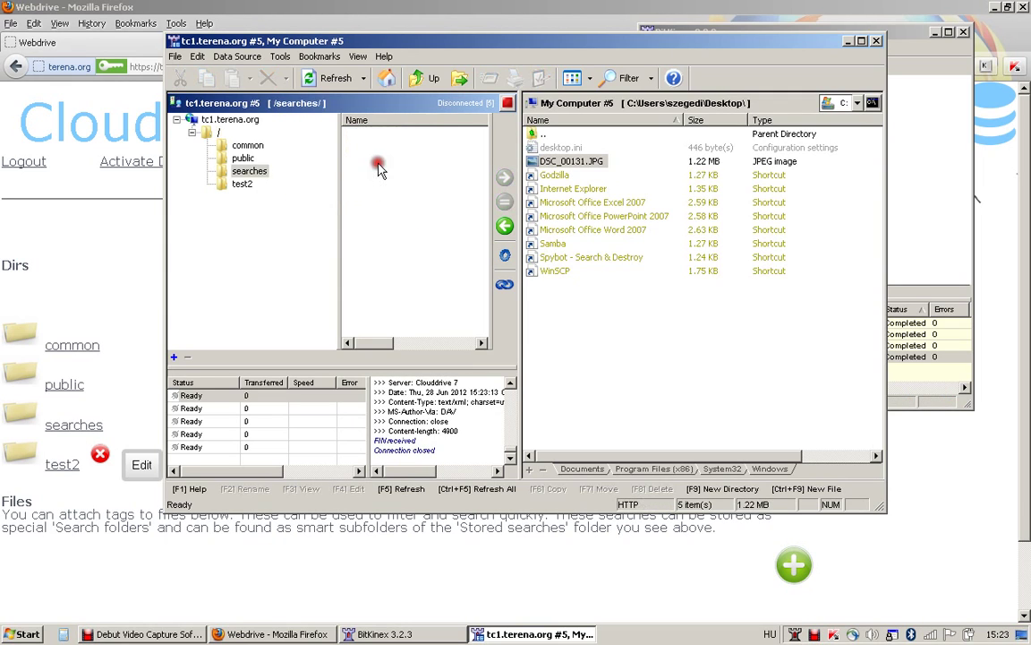
double_click(363, 135)
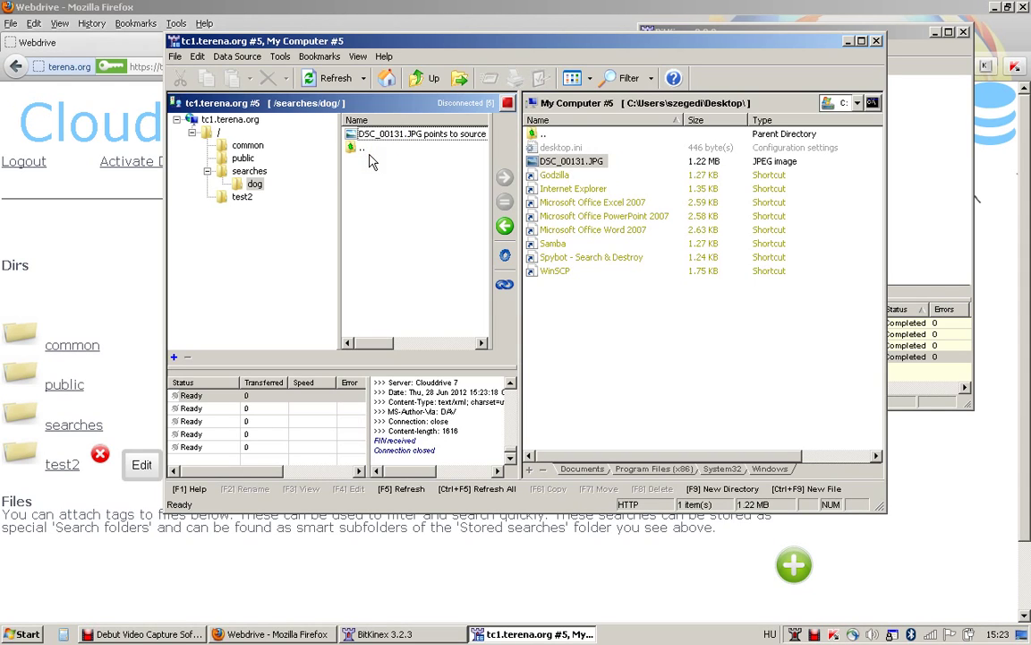
click(370, 186)
click(269, 179)
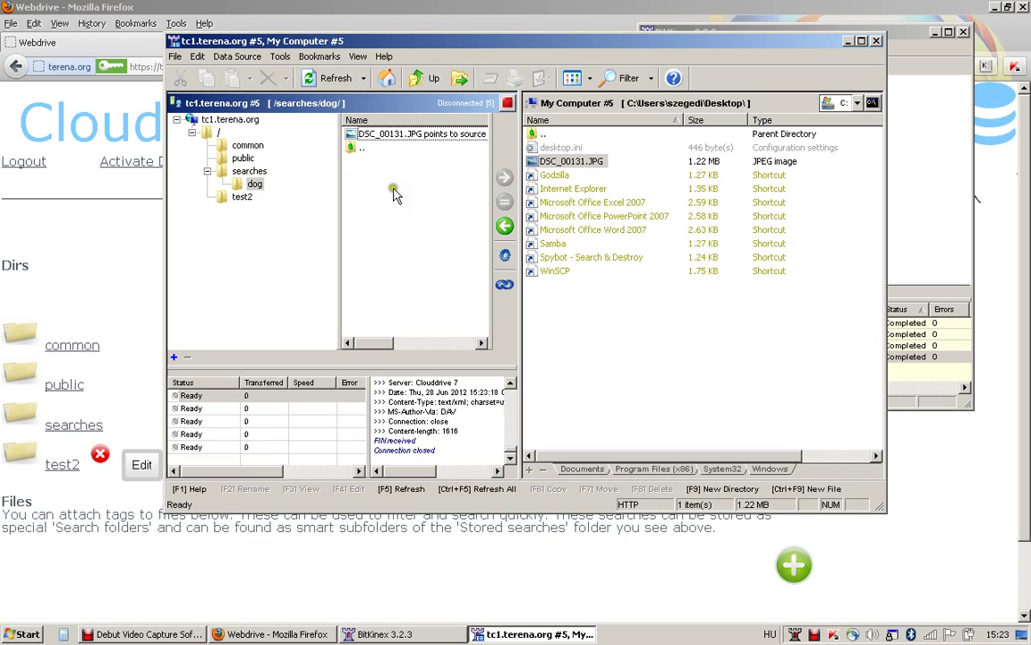